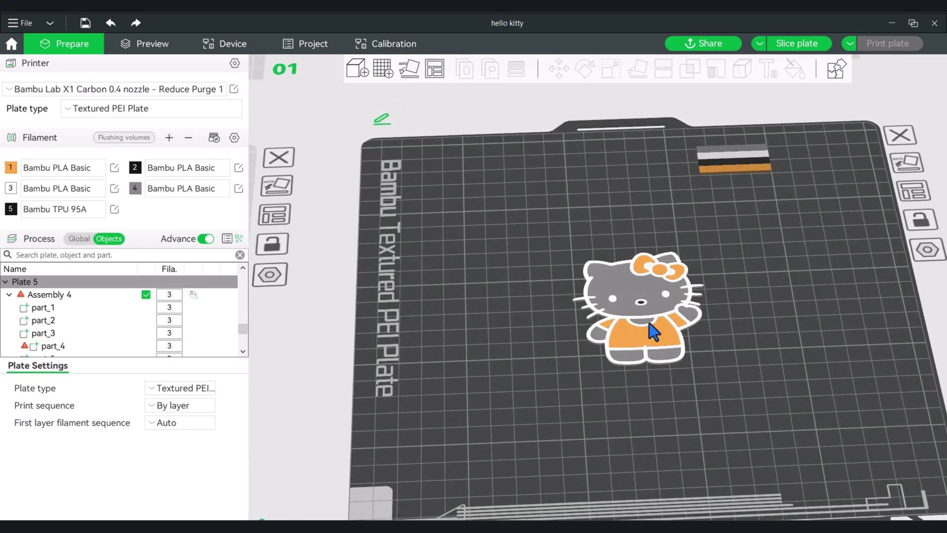
Stand the Hello Kitty assembly upright on its bottom edge using Lay on Face
click(650, 323)
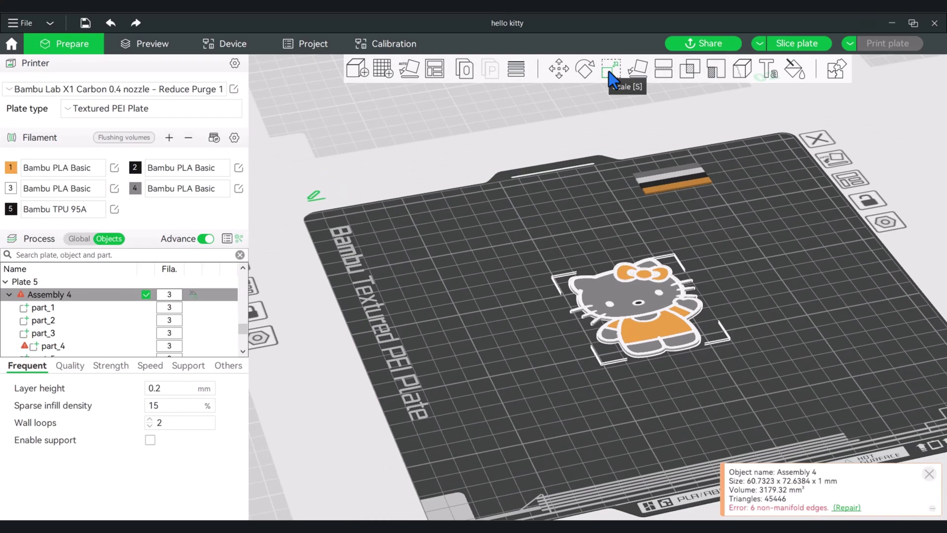
click(636, 75)
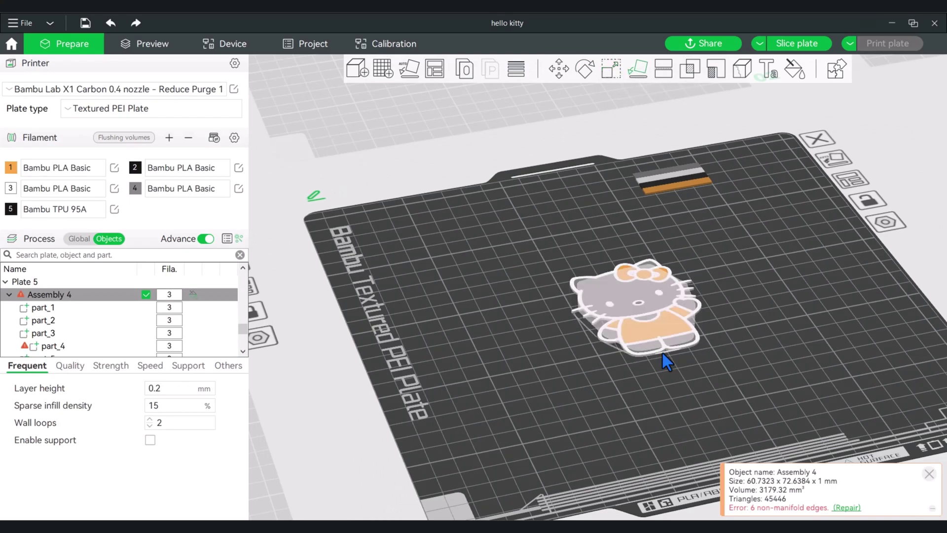
drag(712, 336, 718, 326)
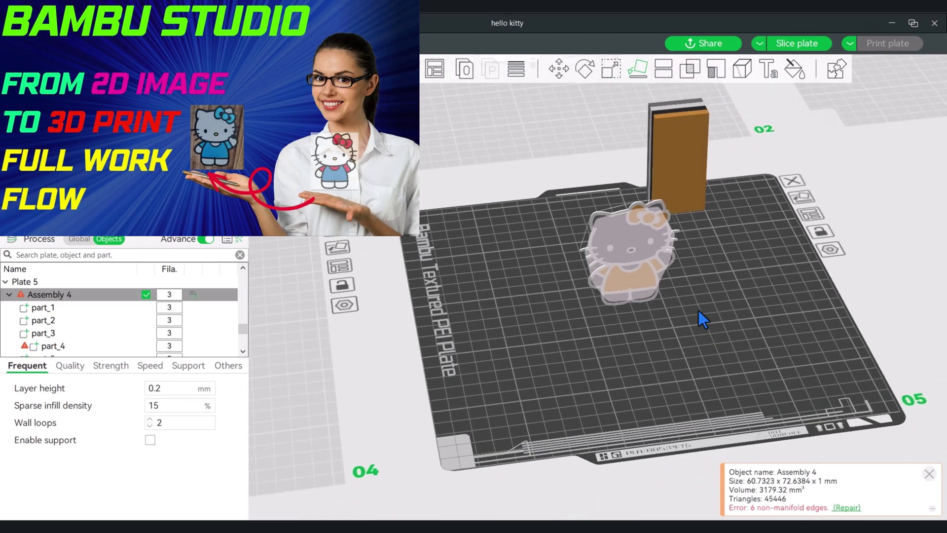
click(636, 285)
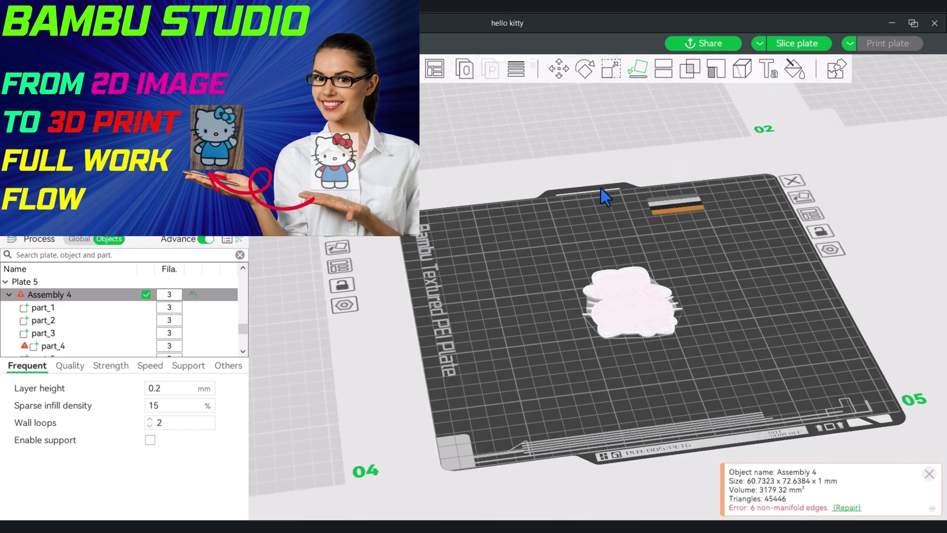
click(110, 23)
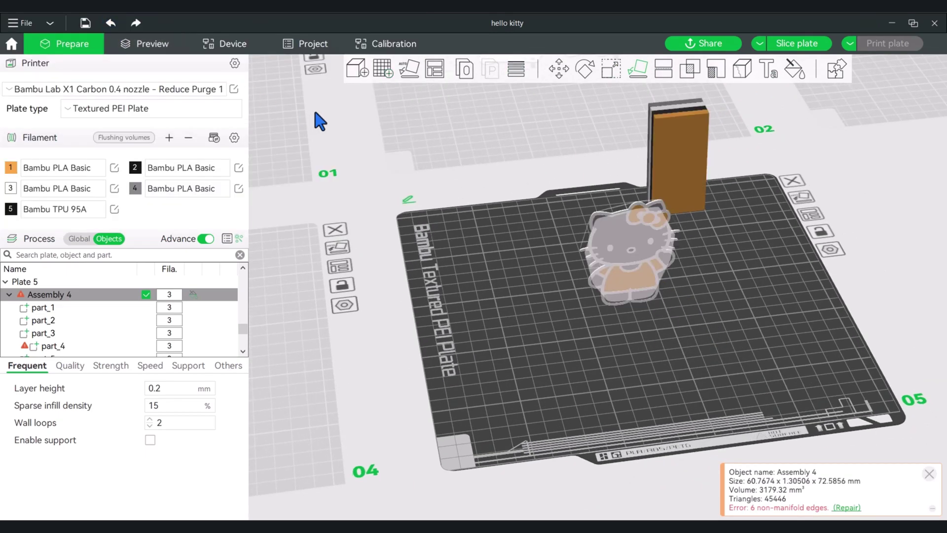
click(500, 284)
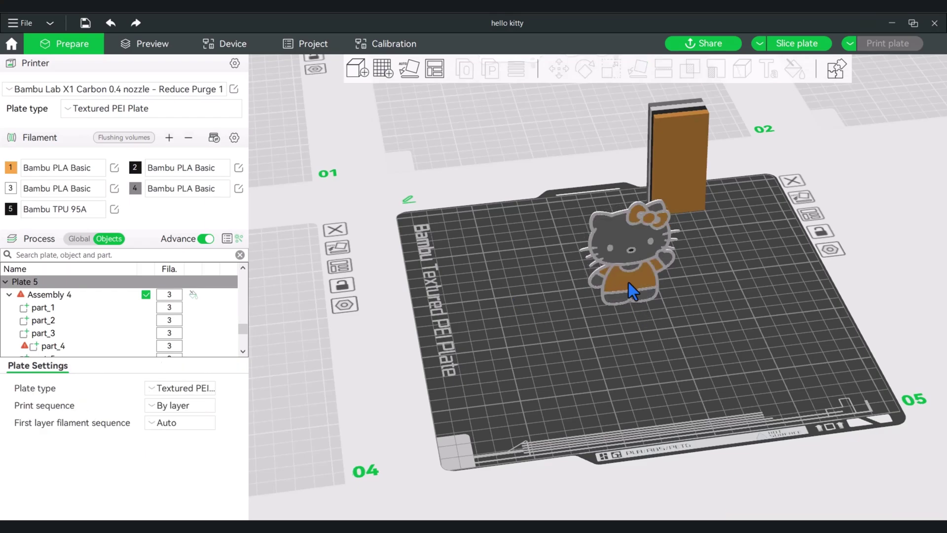
Move the upright Hello Kitty assembly off plate 5 and add a sphere primitive to the empty plate
drag(628, 284, 892, 277)
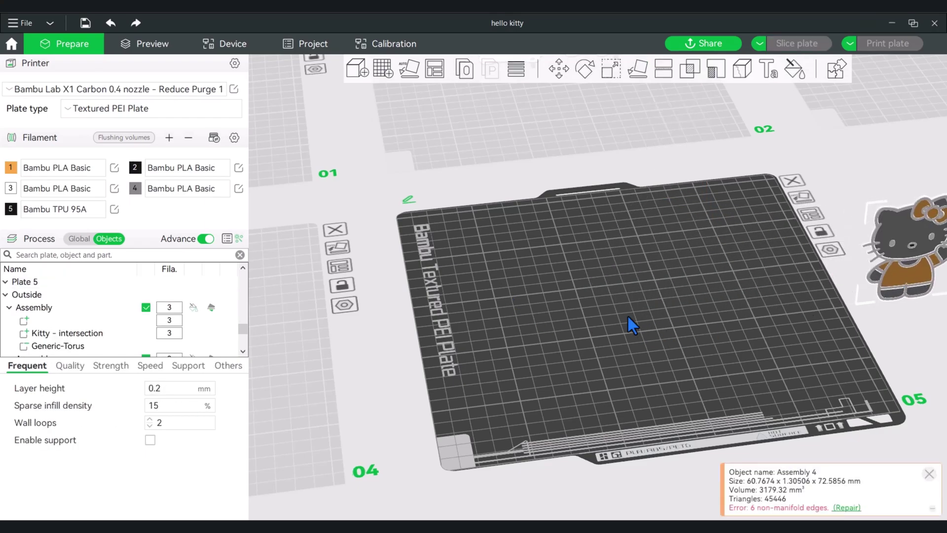
right_click(635, 299)
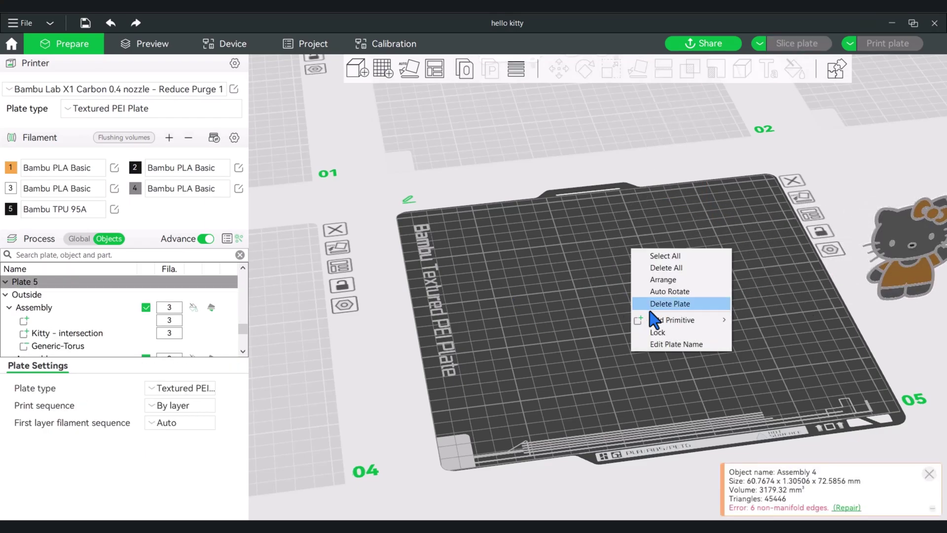
mouse_move(655, 321)
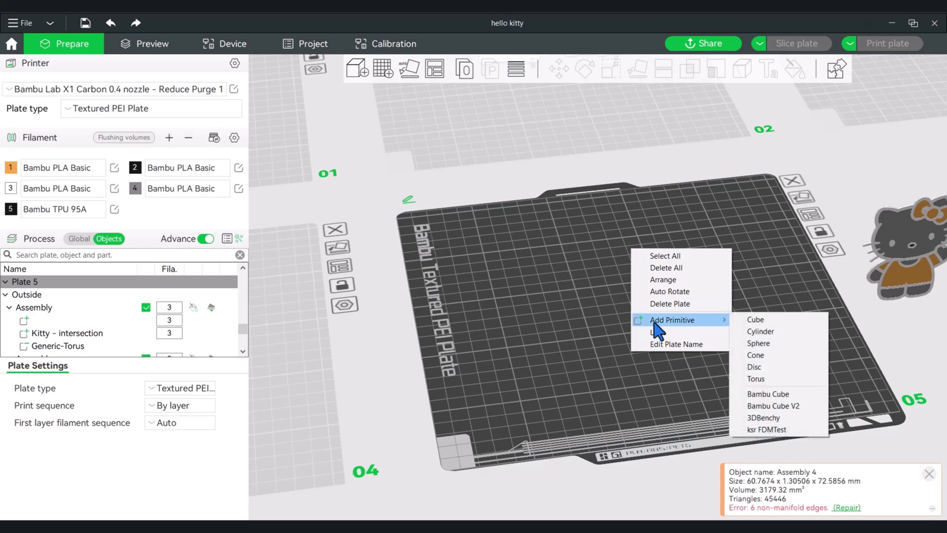
click(778, 345)
Scale the sphere uniformly to a size of 100 mm
click(610, 69)
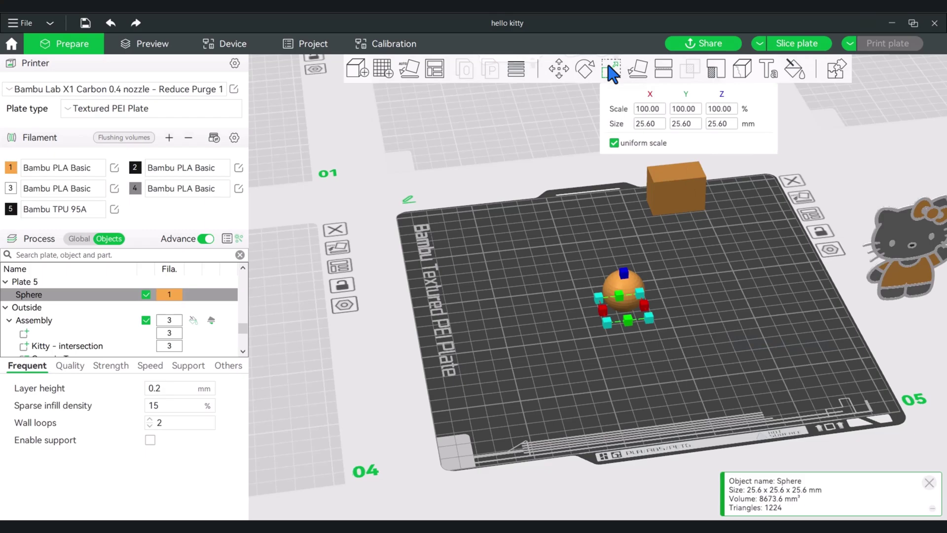
click(642, 124)
key(BackSpace)
key(BackSpace)
key(BackSpace)
key(BackSpace)
key(BackSpace)
text(1)
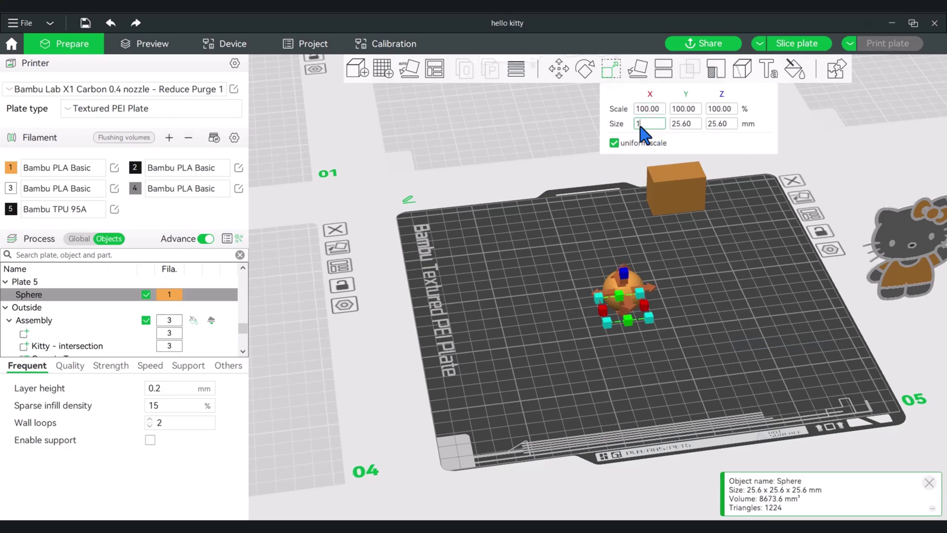
text(00)
key(Return)
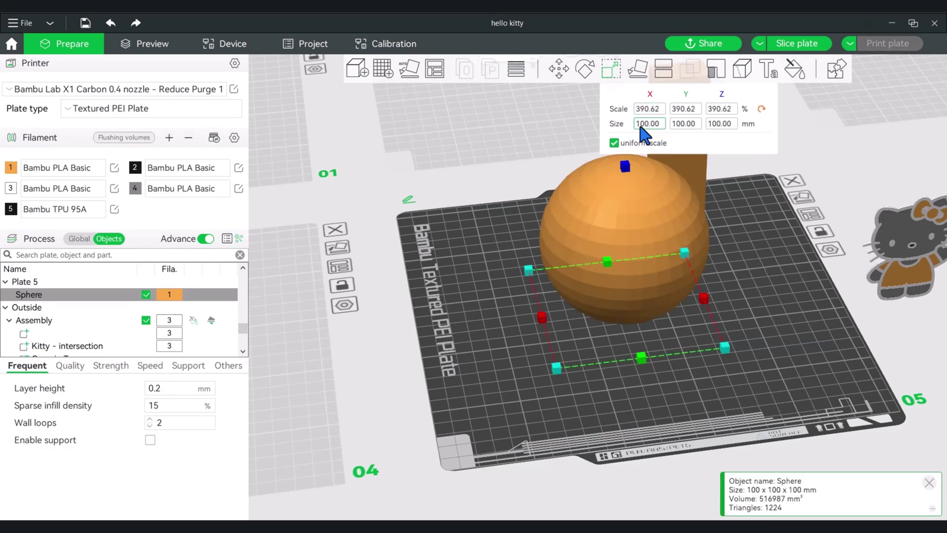
mouse_move(771, 268)
mouse_down()
mouse_move(777, 262)
mouse_move(762, 283)
mouse_up()
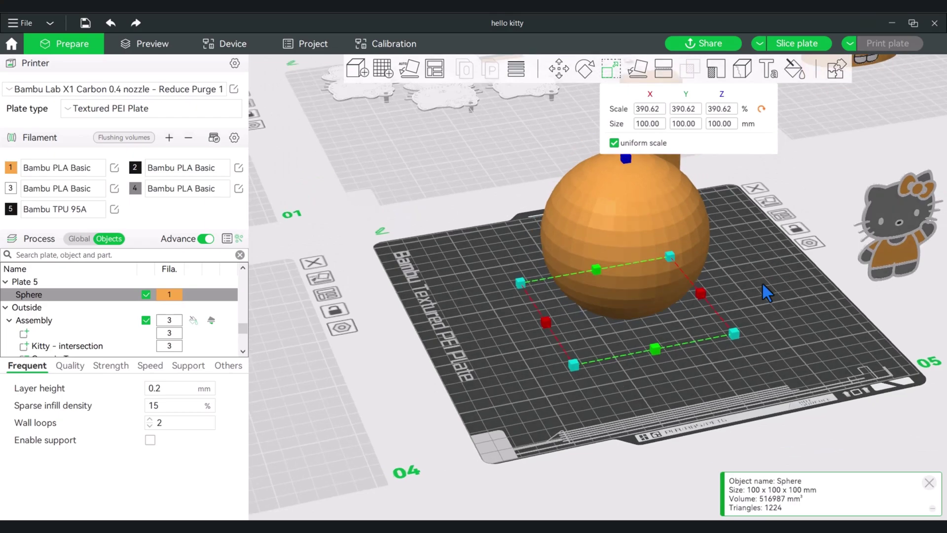
click(701, 275)
Clone the sphere once and move the copy toward the front of the plate, in front of the original
drag(690, 306, 697, 347)
right_click(648, 241)
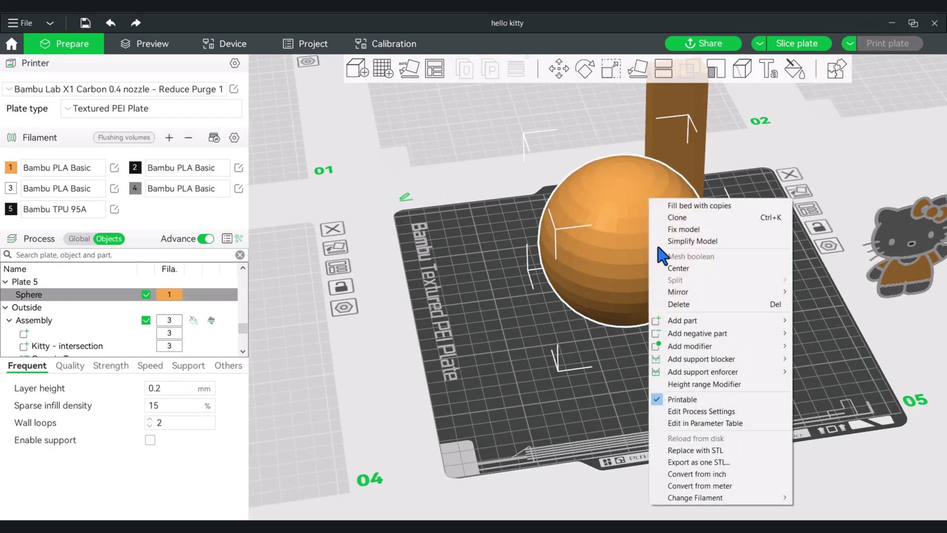
click(697, 217)
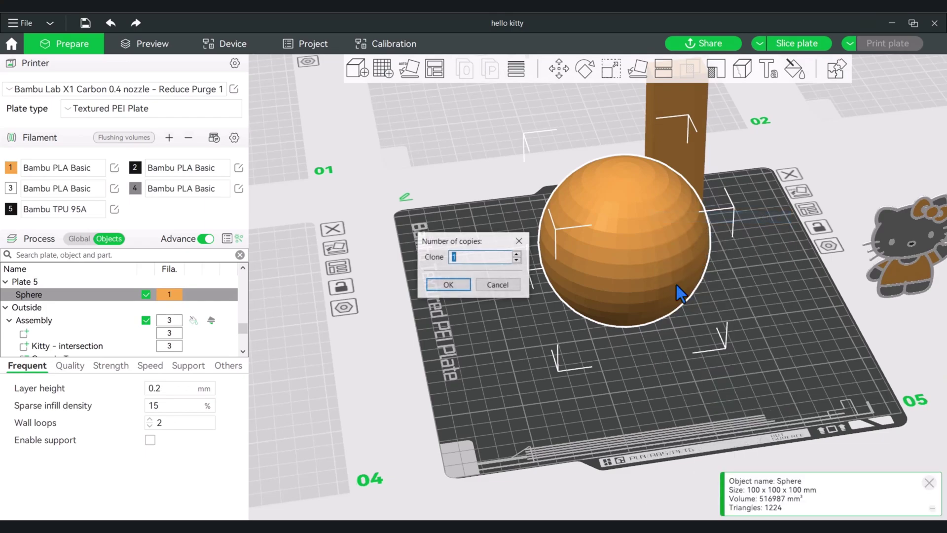
click(450, 284)
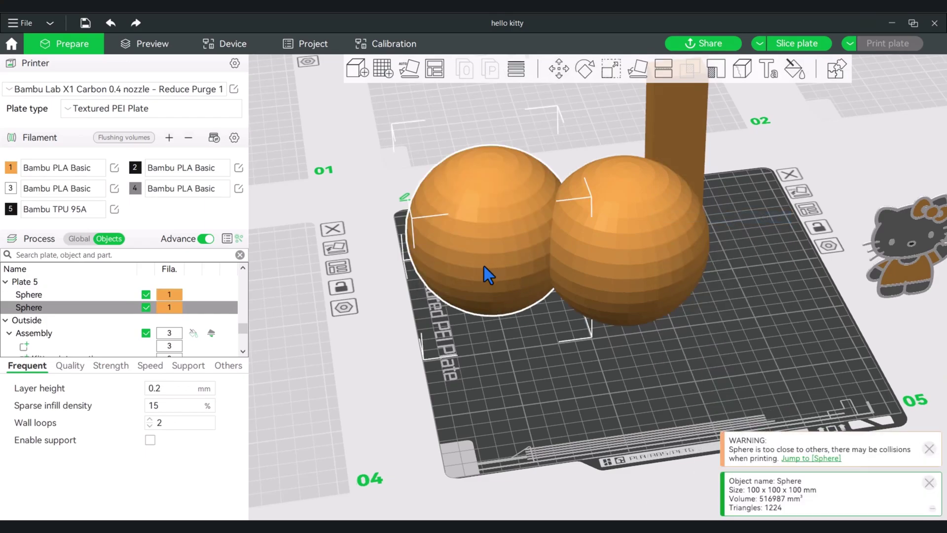
drag(484, 265, 513, 362)
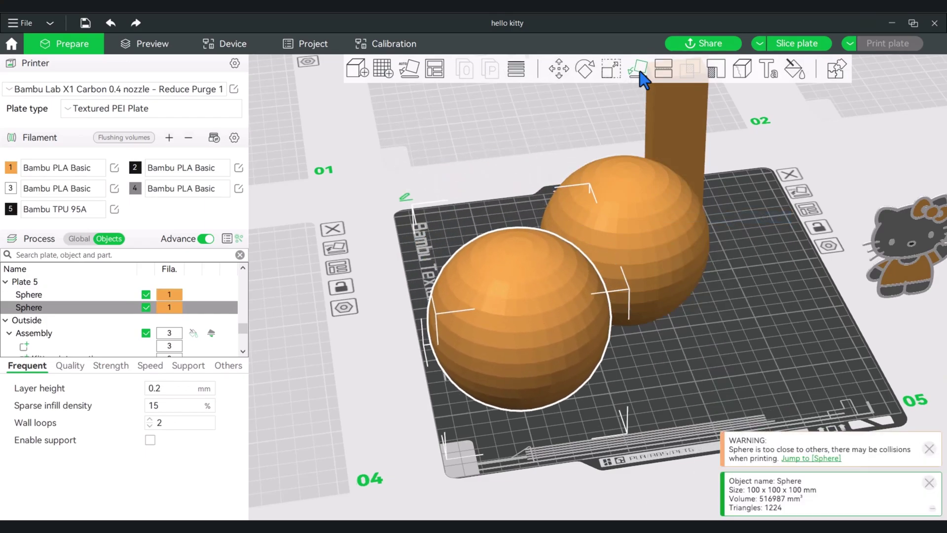
Scale the cloned sphere uniformly to a size of 95 mm
click(610, 69)
double_click(650, 124)
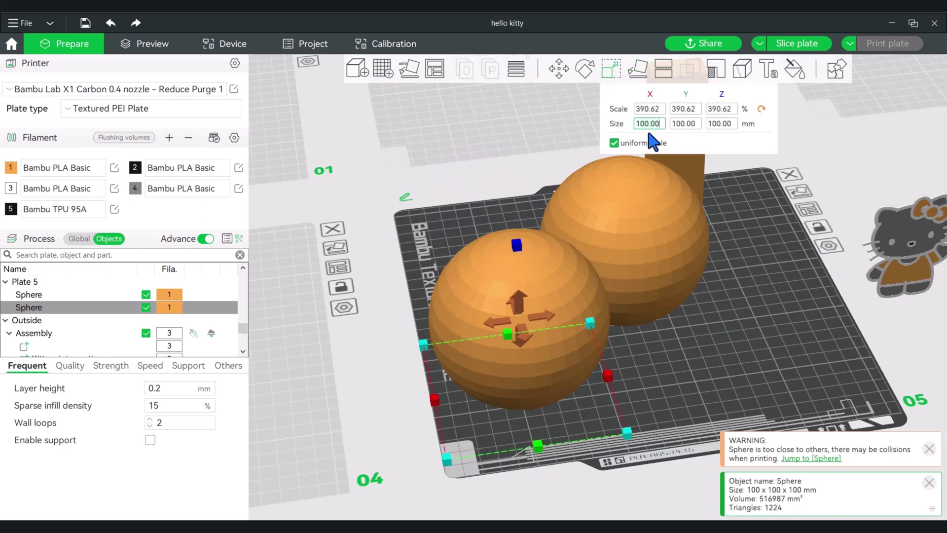
text(95)
key(Return)
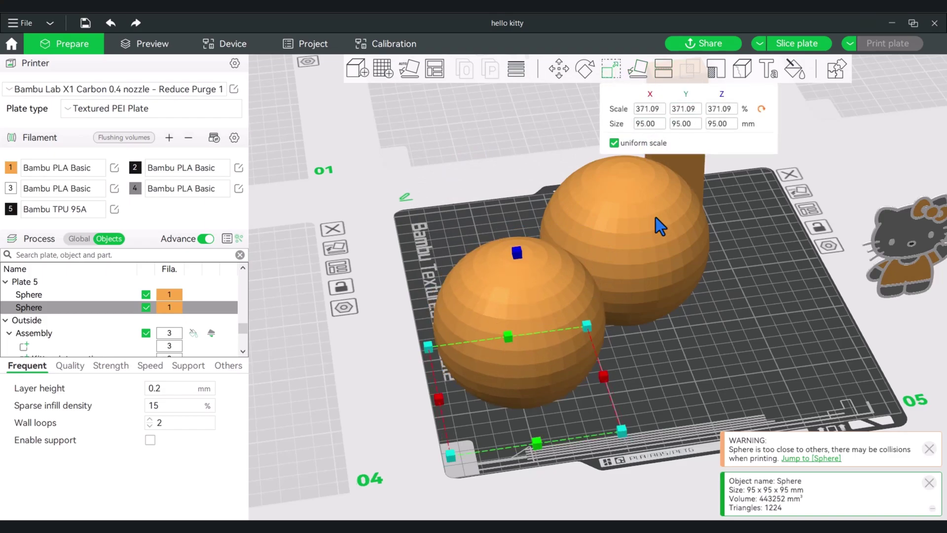
click(671, 336)
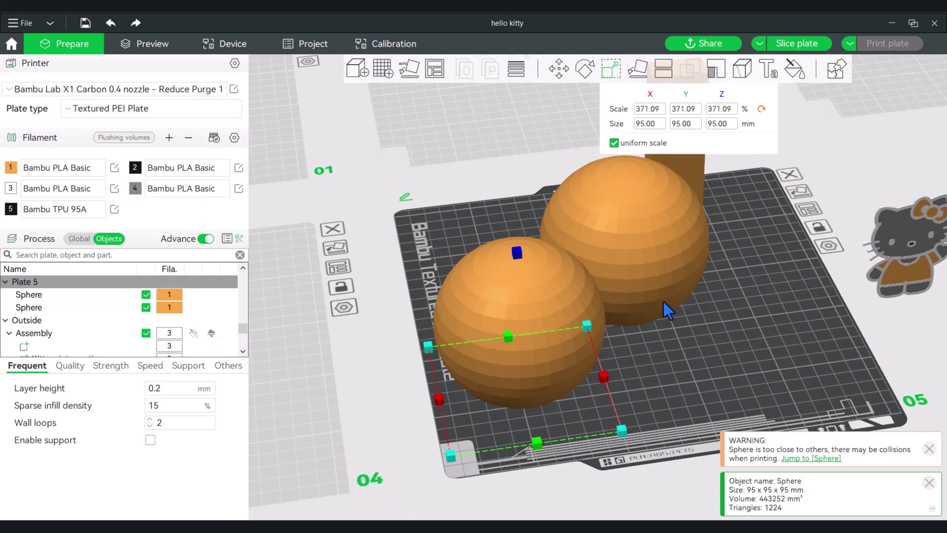
right_click(634, 240)
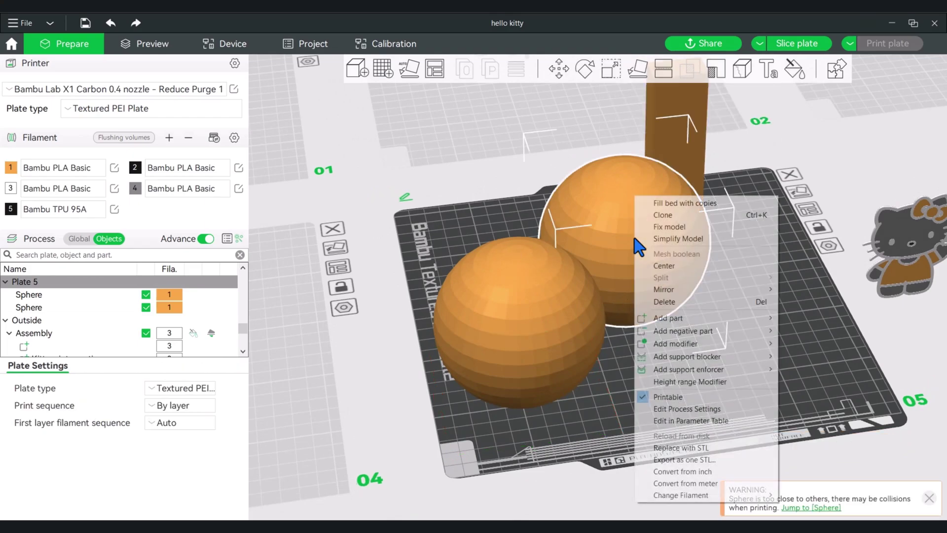
key(Escape)
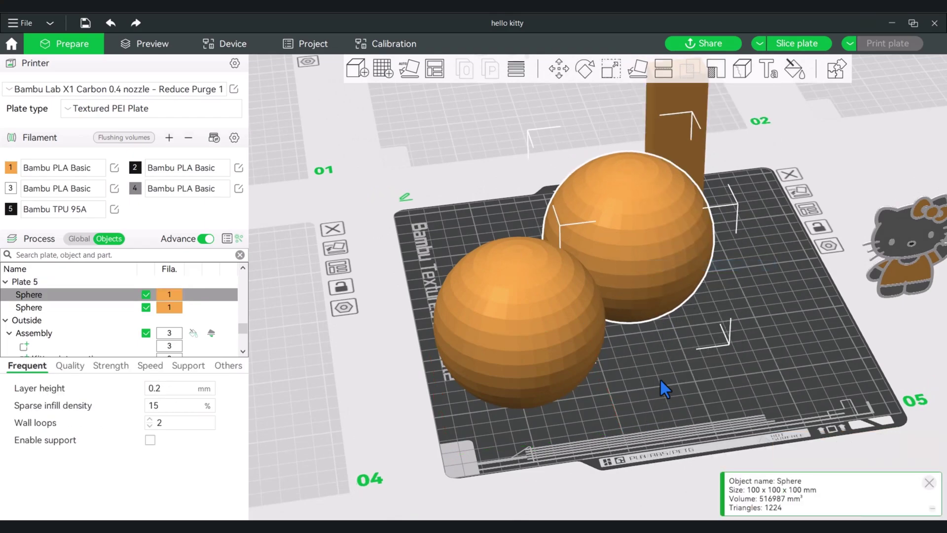
click(661, 380)
Select both spheres and assemble them into a single object
click(533, 309)
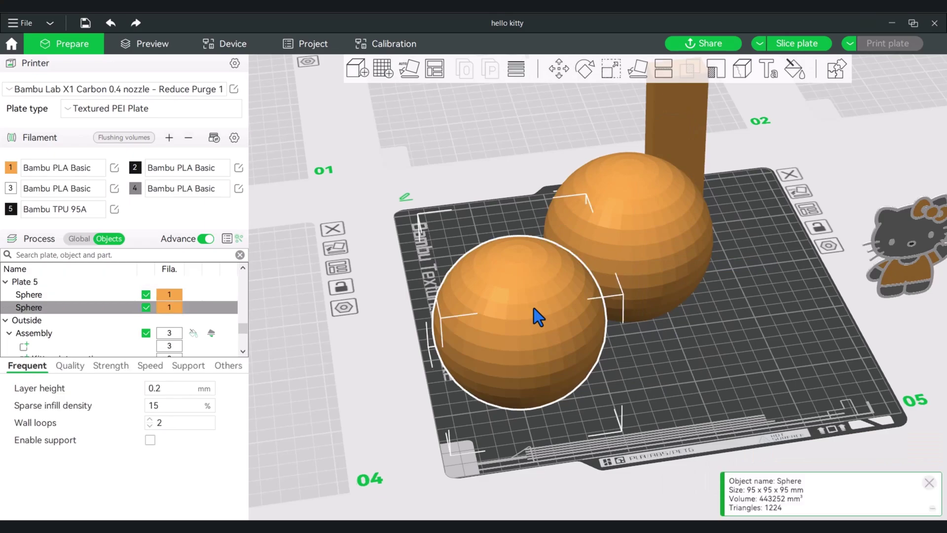
ctrl+click(643, 239)
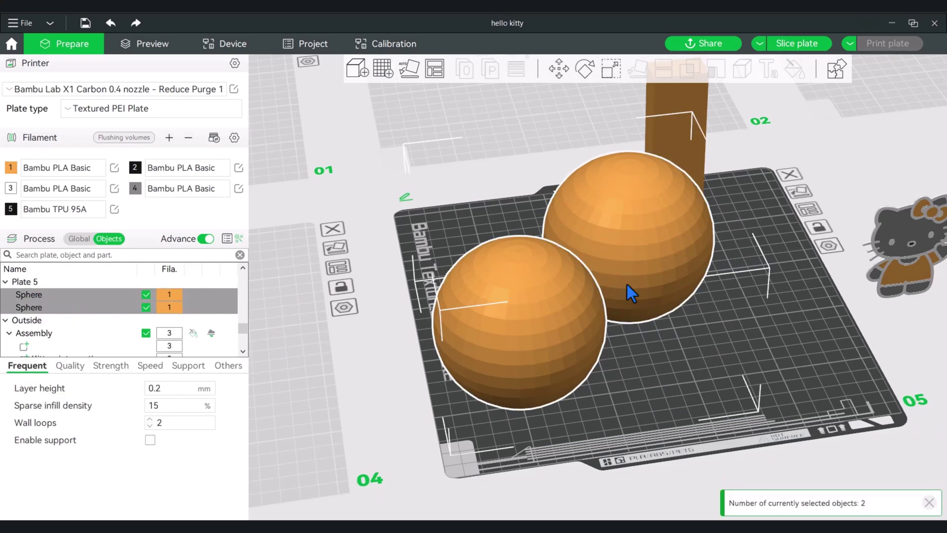
right_click(559, 297)
click(602, 262)
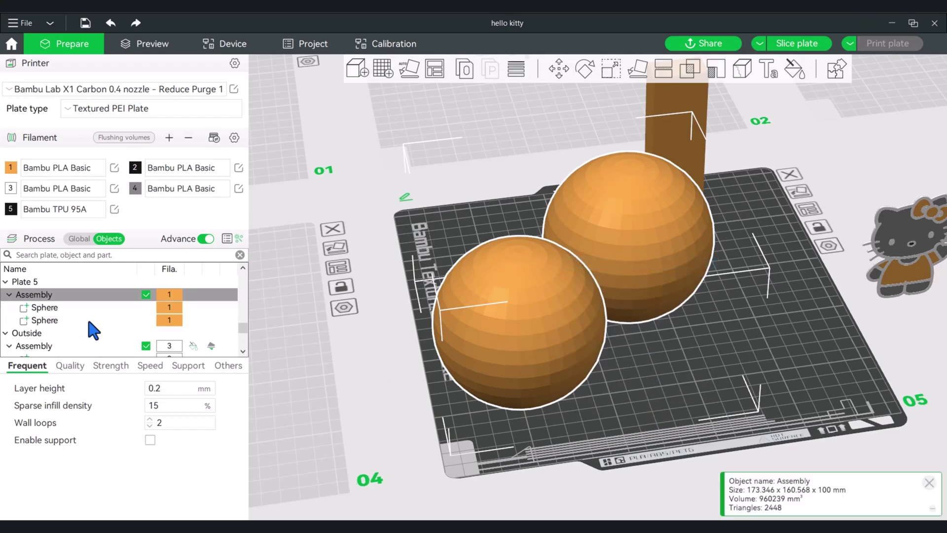
Change the 95 mm sphere's part type to Negative Part and center it inside the 100 mm sphere
click(37, 320)
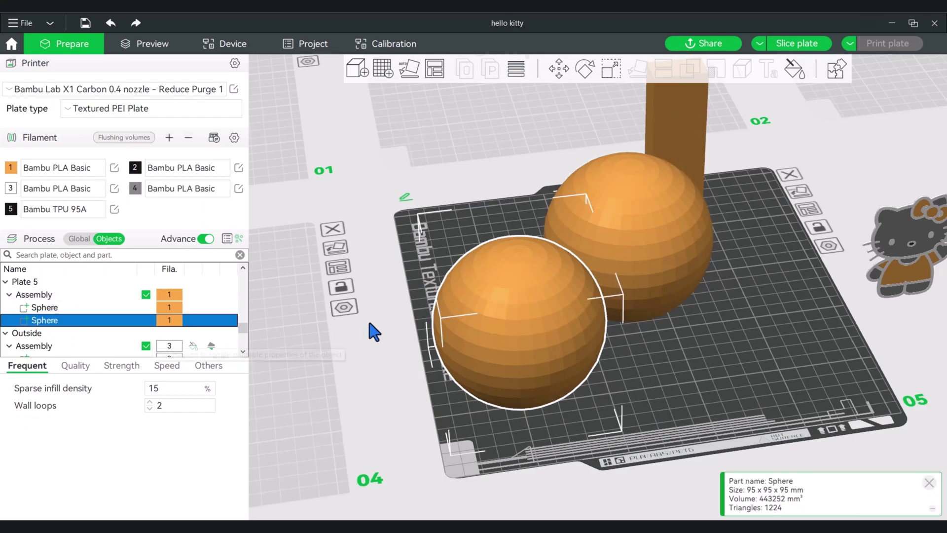
right_click(551, 310)
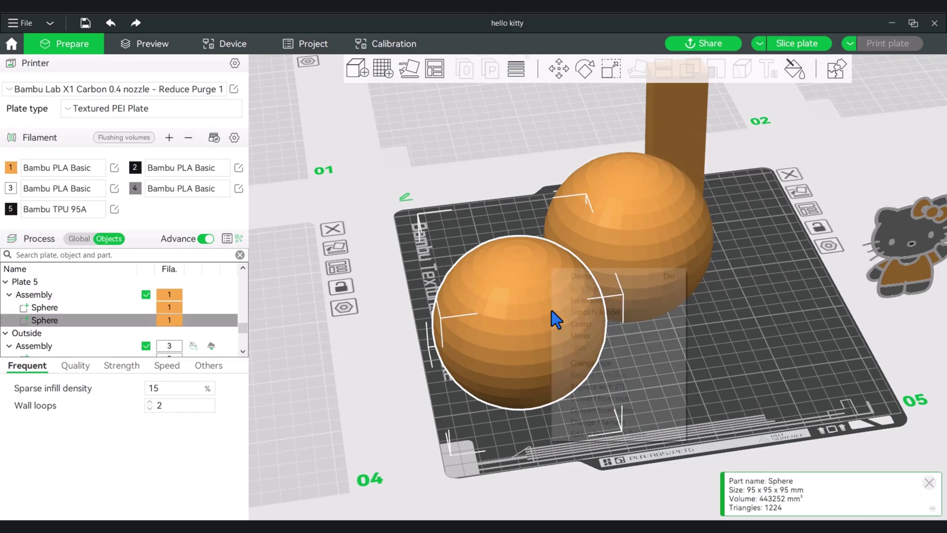
click(612, 367)
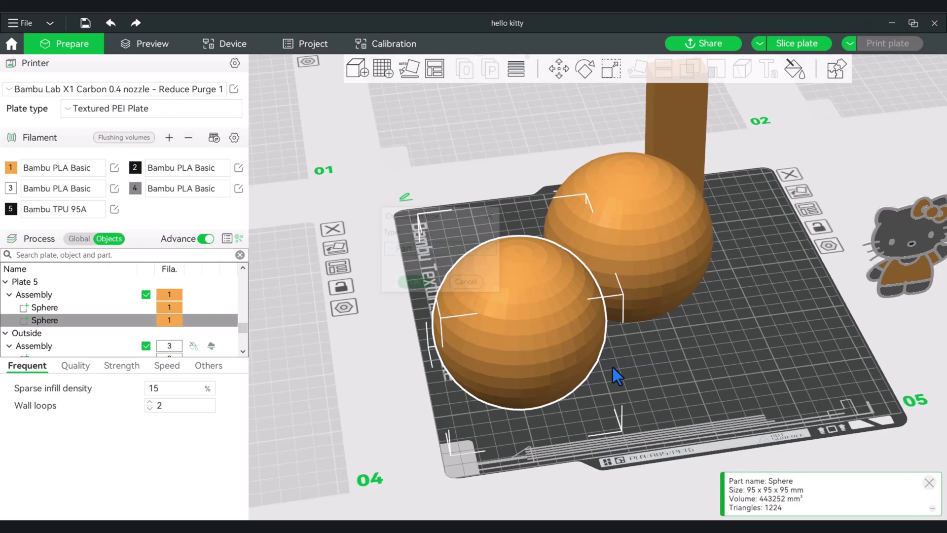
click(447, 250)
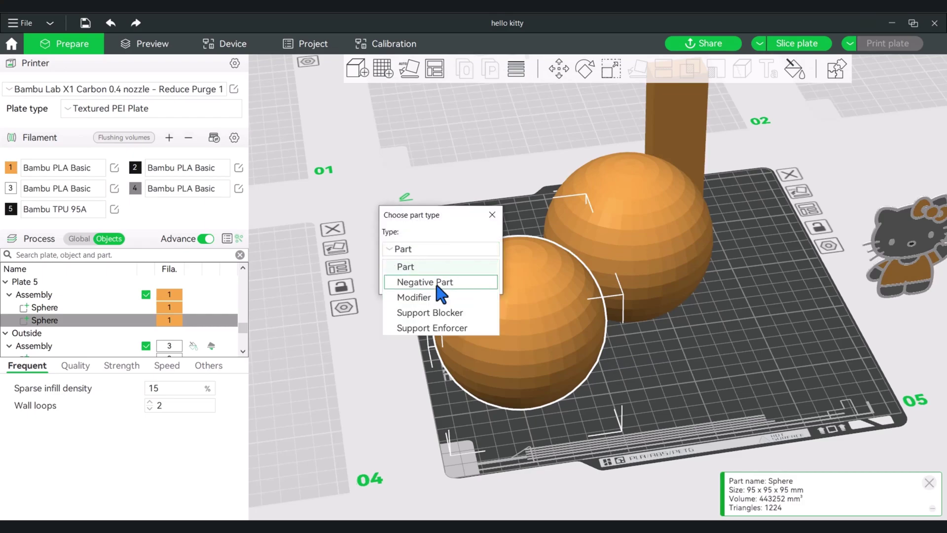
click(437, 284)
click(418, 282)
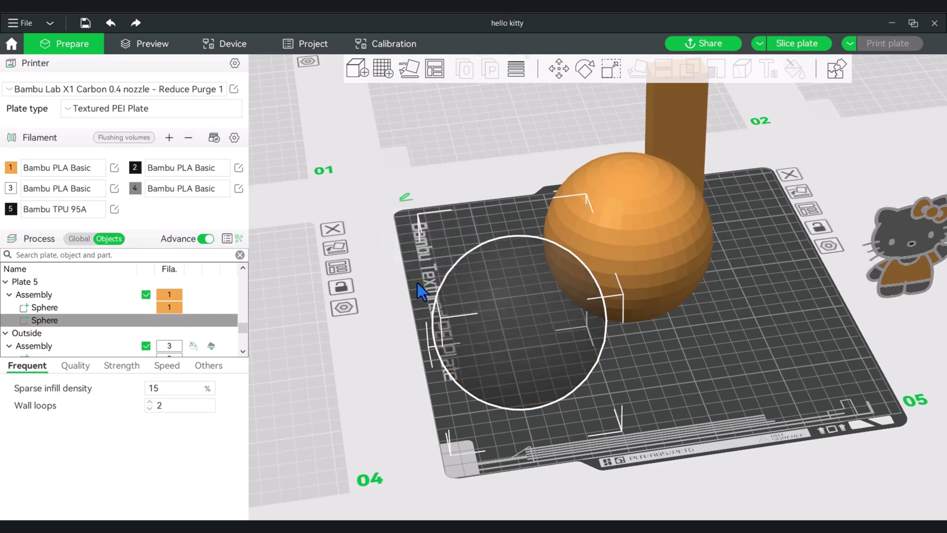
right_click(520, 318)
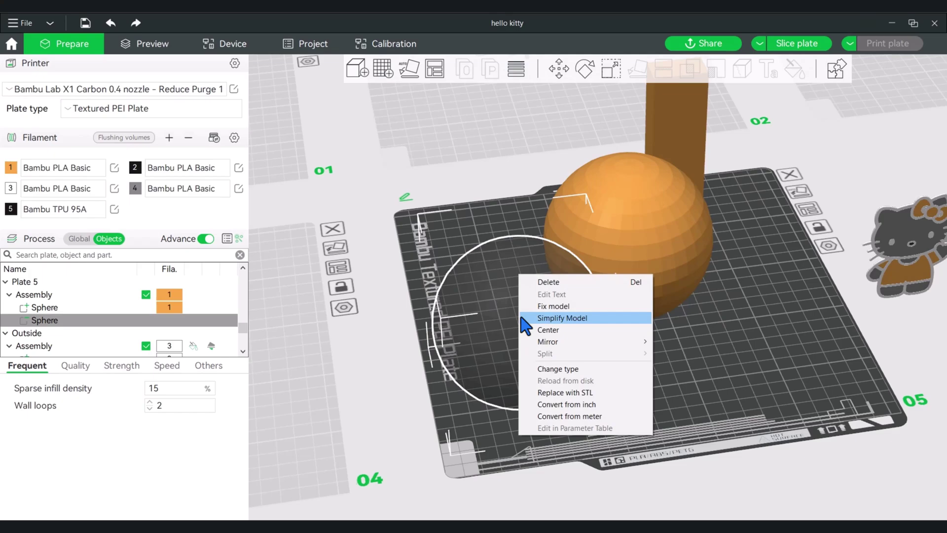
click(529, 330)
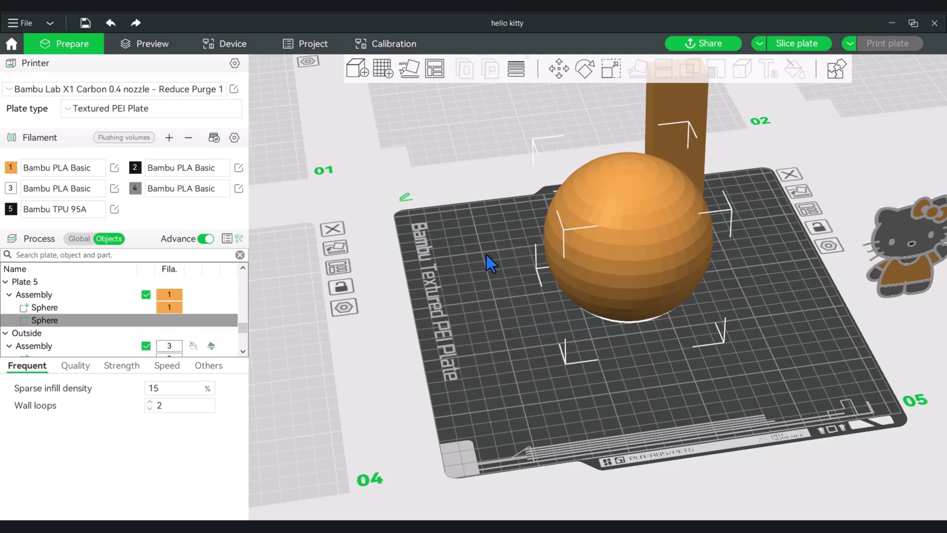
Slice plate 5, check the sliced sphere in the preview, and return to the Prepare view
click(798, 43)
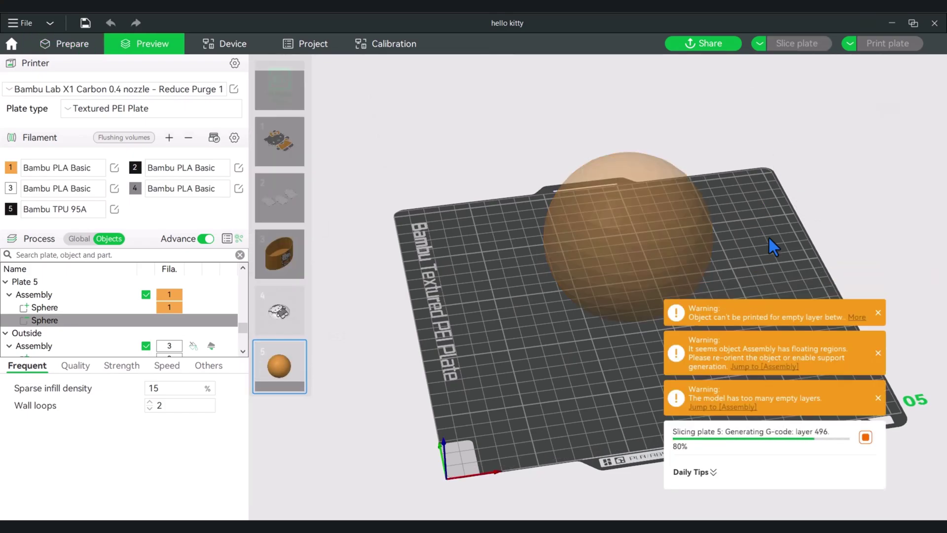
mouse_move(929, 121)
mouse_down()
mouse_move(929, 205)
mouse_move(902, 354)
mouse_move(932, 211)
mouse_move(930, 125)
mouse_up()
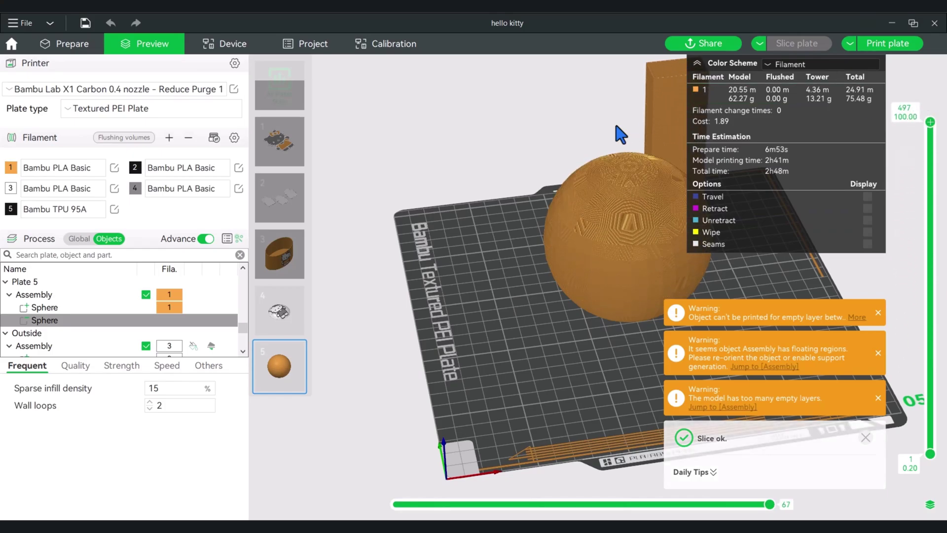
click(74, 45)
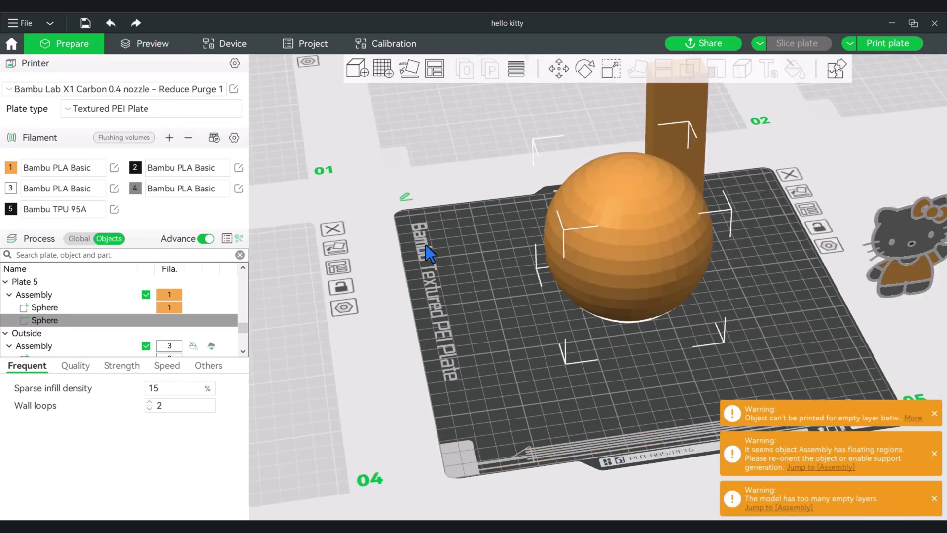
Merge the 100 mm sphere and its negative part on plate 5 into a single mesh with Mesh boolean
mouse_move(524, 389)
mouse_down()
mouse_move(502, 344)
mouse_move(512, 385)
mouse_move(513, 377)
mouse_up()
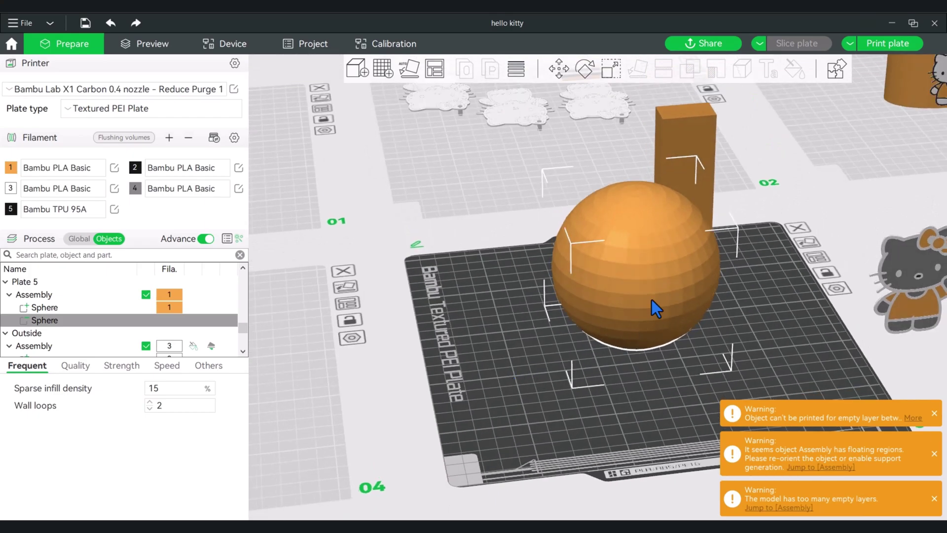
right_click(641, 288)
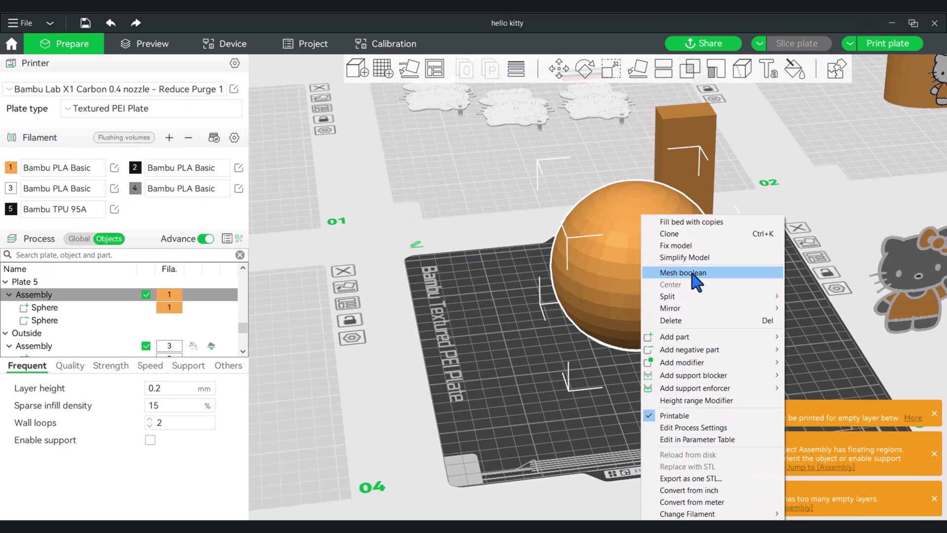
click(691, 273)
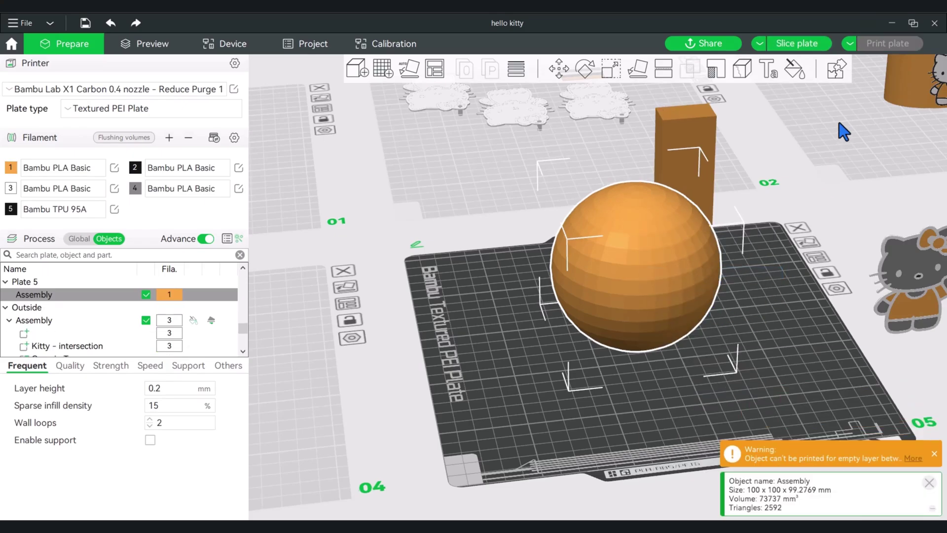
drag(760, 314, 756, 262)
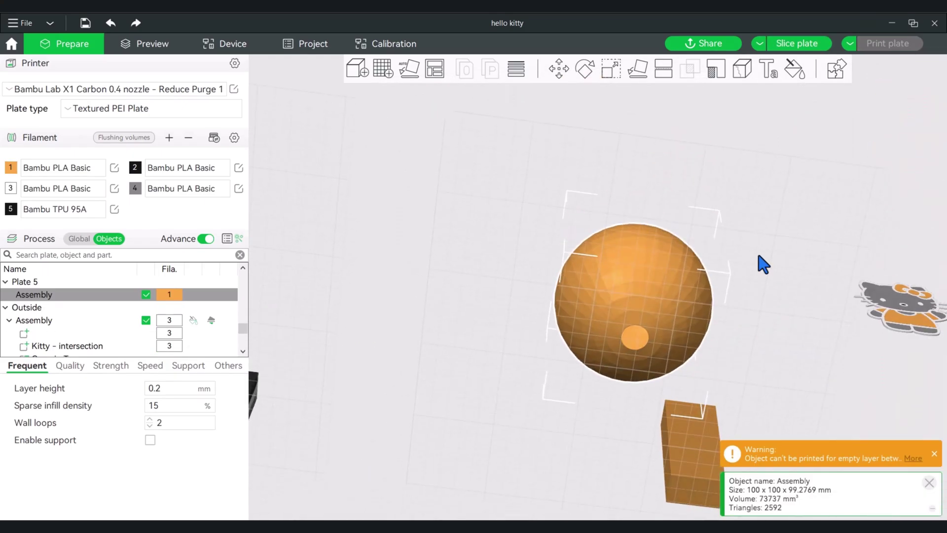
drag(777, 215, 771, 279)
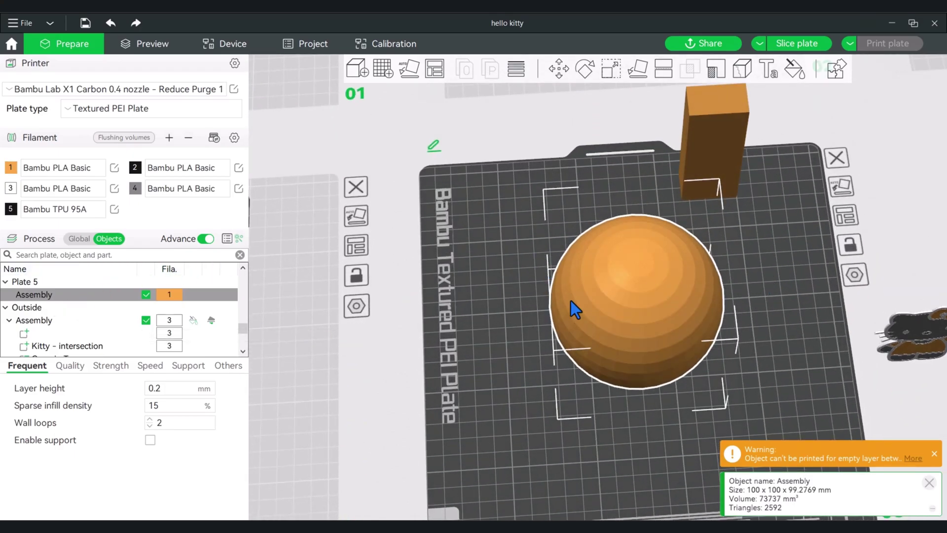
drag(648, 314, 635, 411)
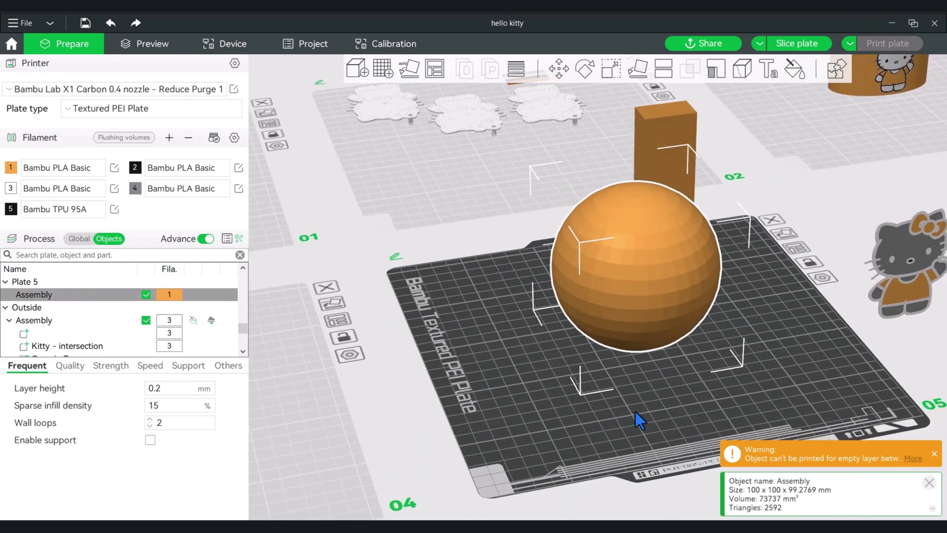
drag(718, 361, 709, 388)
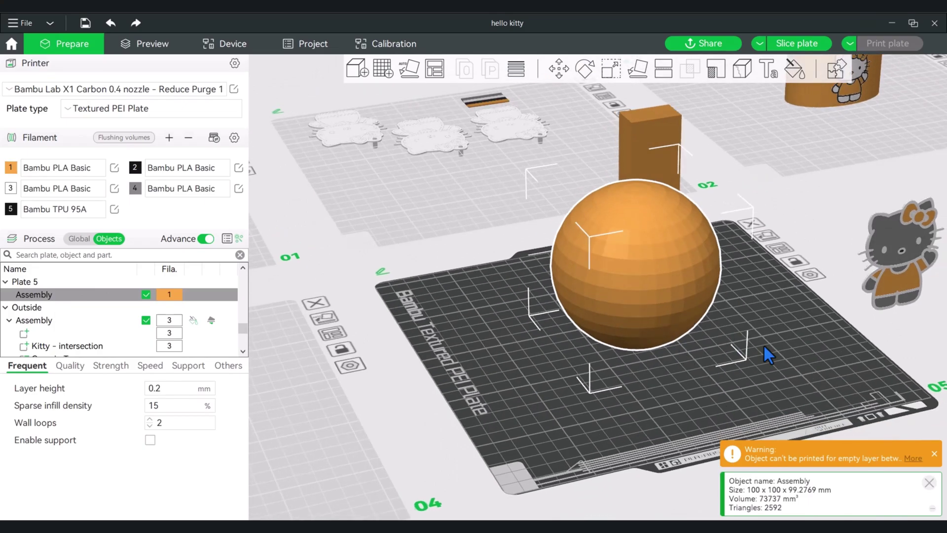
drag(765, 345, 823, 335)
Center the upright Hello Kitty model on plate 5 and move it in front of the sphere, to about Y -229.29 mm
click(828, 220)
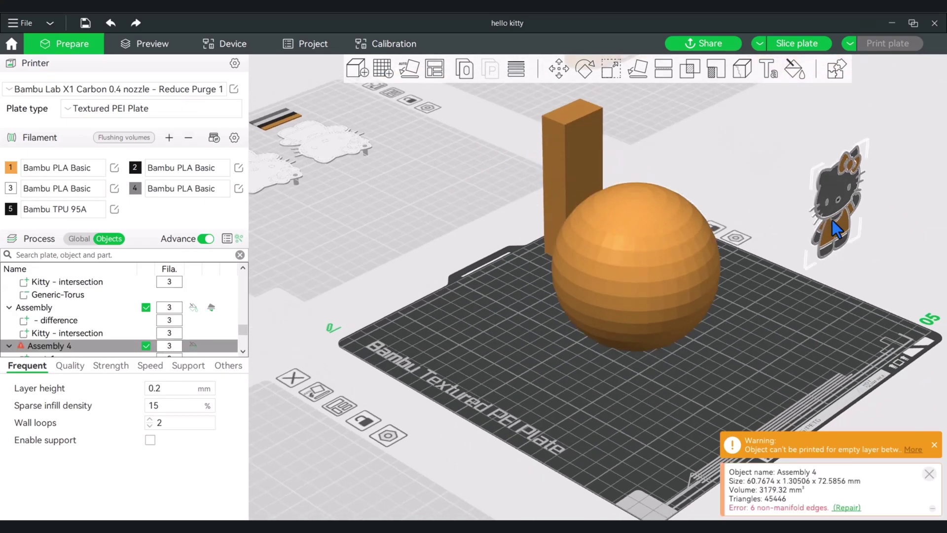
right_click(833, 224)
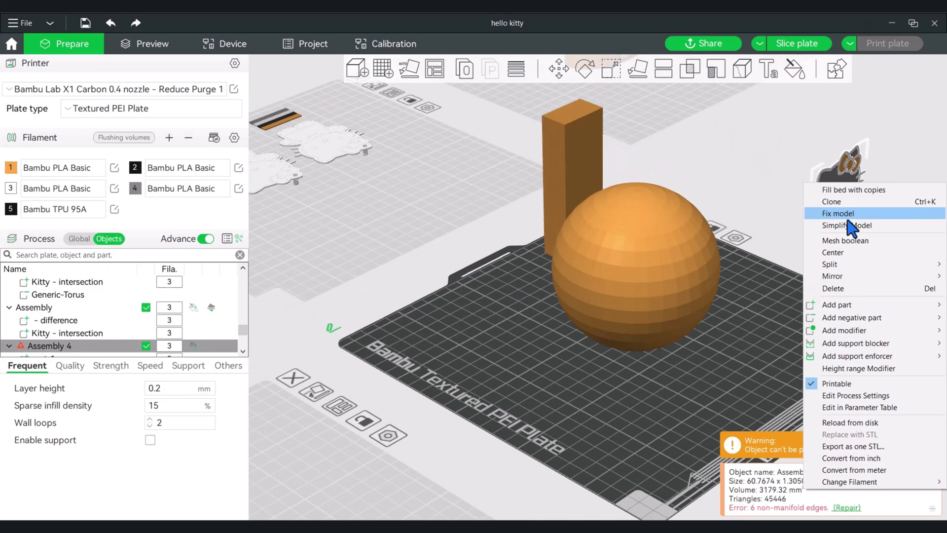
click(844, 253)
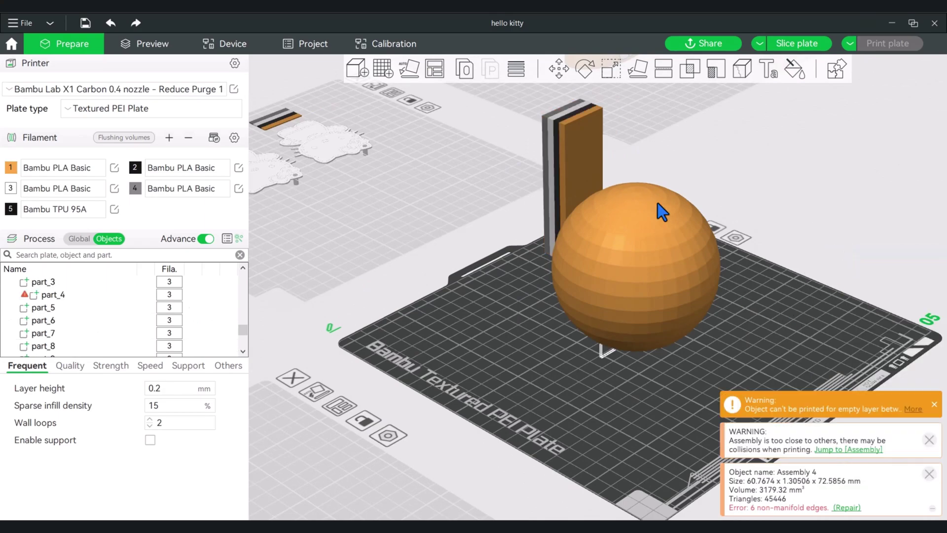
click(566, 73)
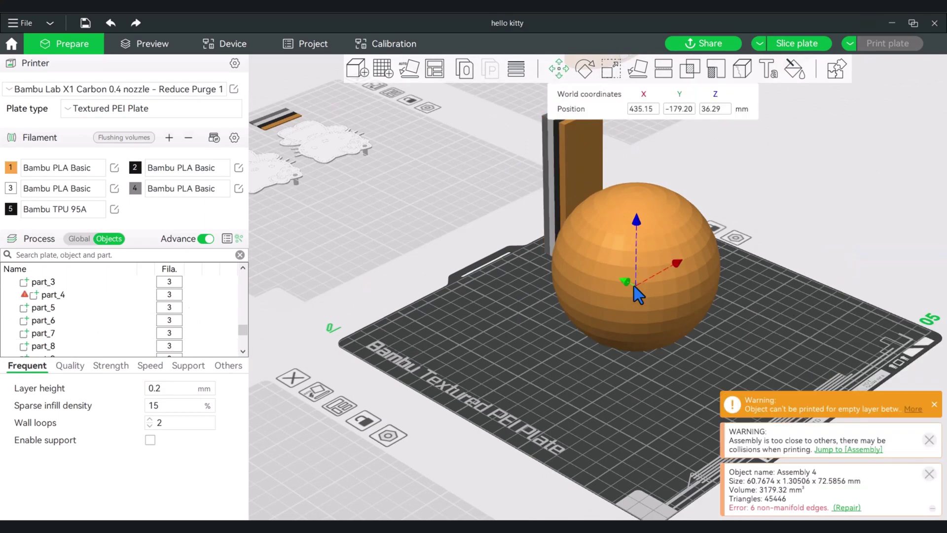
drag(627, 290, 707, 346)
scroll(638, 367, up, 6)
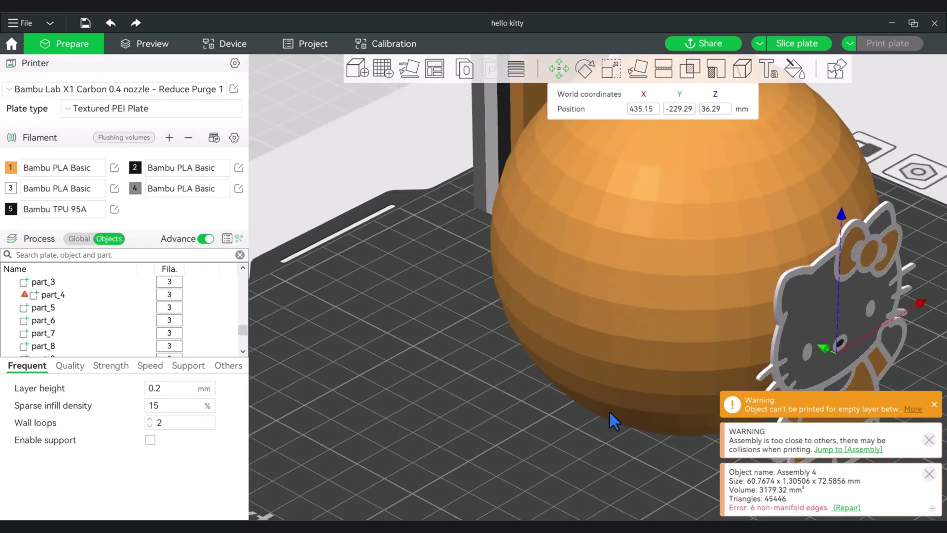
middle_drag(536, 418, 423, 353)
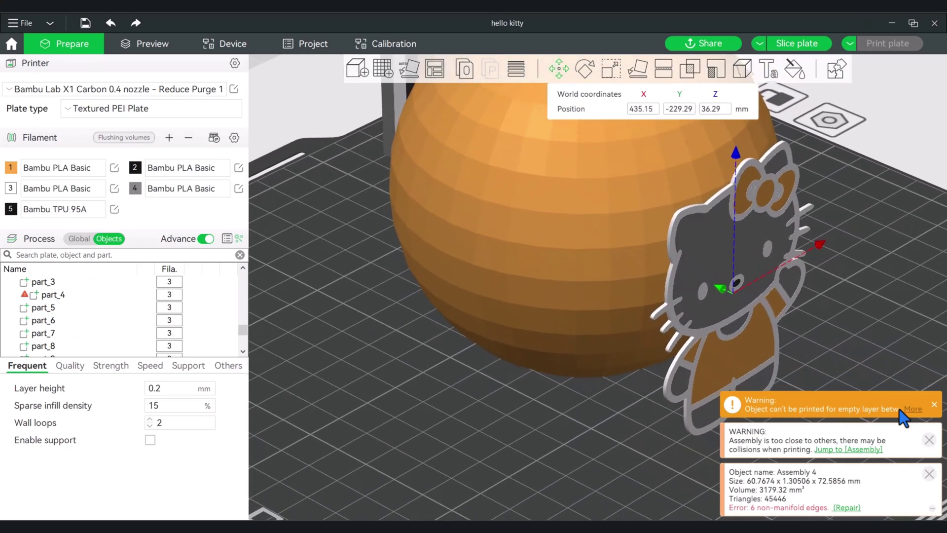
Dismiss the open notifications and inspect the Hello Kitty's placement against the front of the sphere
click(933, 405)
click(929, 440)
click(929, 473)
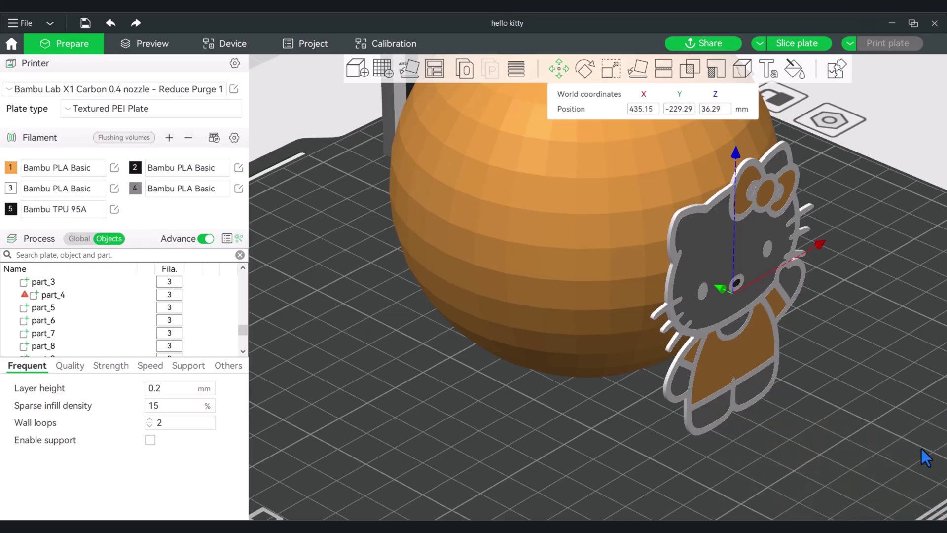
drag(925, 457, 682, 200)
drag(658, 164, 668, 143)
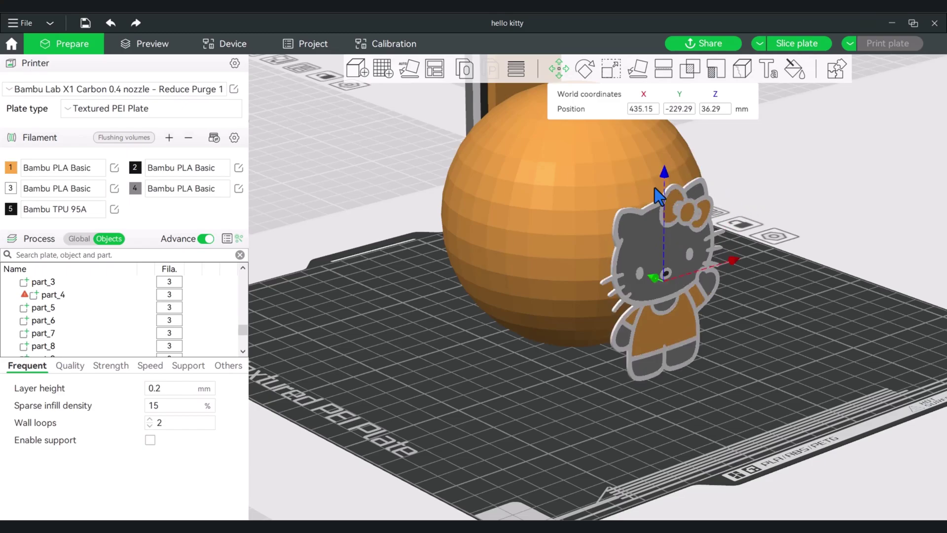
click(766, 318)
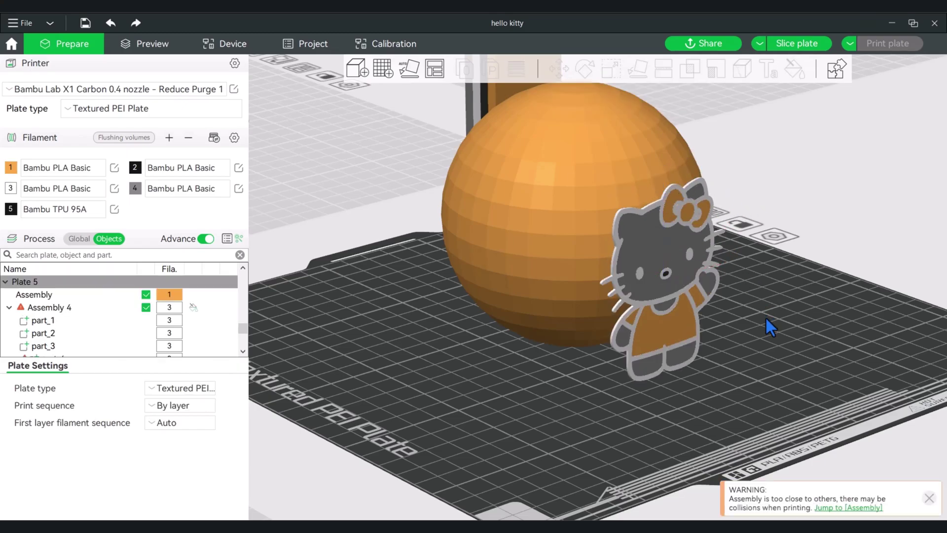
mouse_move(766, 319)
mouse_down()
mouse_move(802, 342)
mouse_move(776, 317)
mouse_up()
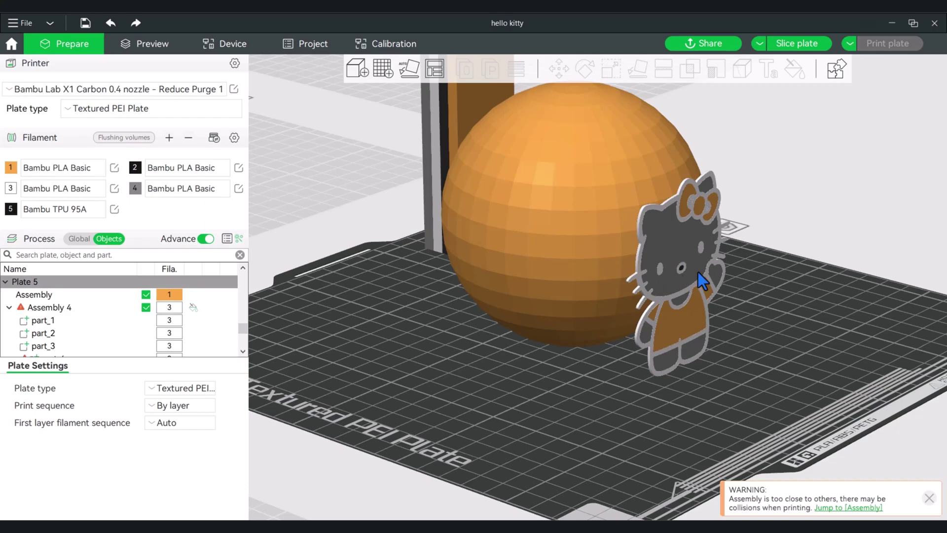
Review the separate parts of the Hello Kitty assembly and merge them into one mesh with Mesh boolean
click(42, 322)
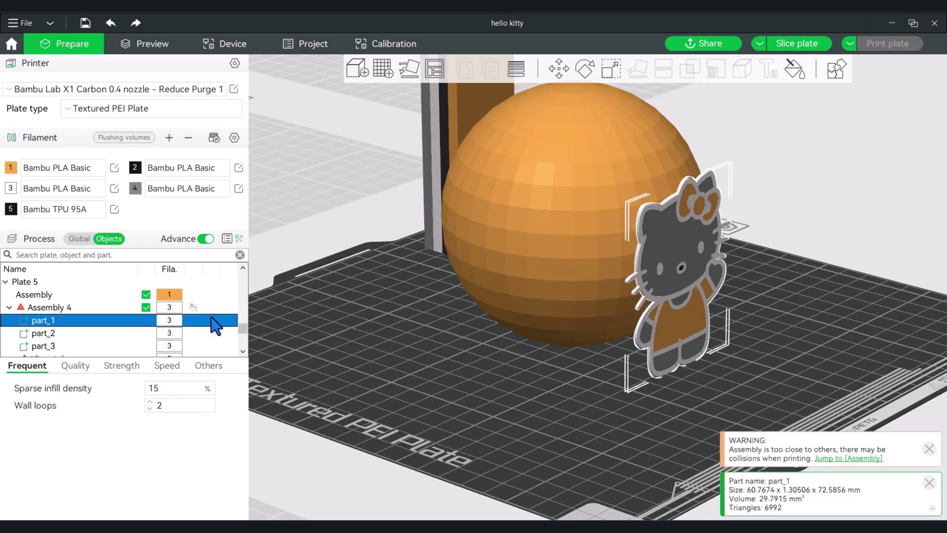
scroll(36, 317, down, 10)
scroll(55, 330, up, 12)
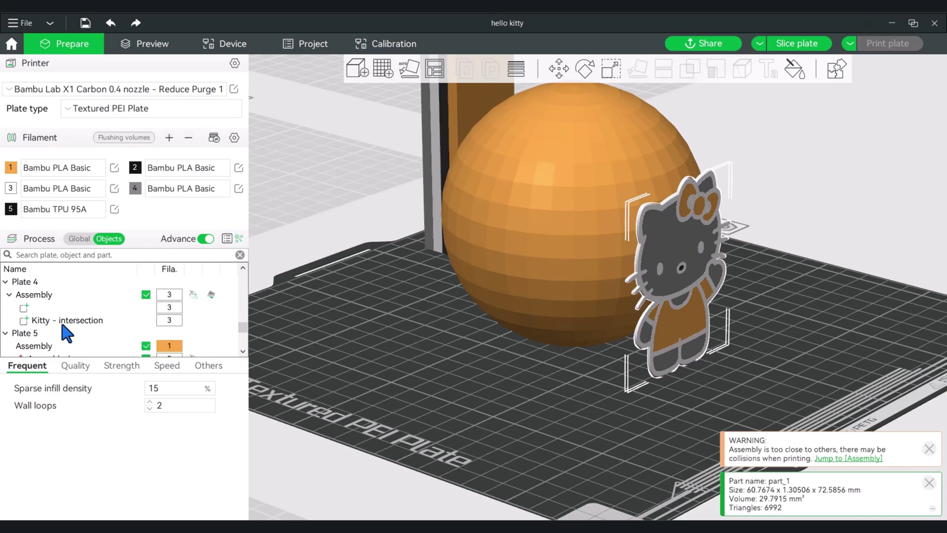
scroll(163, 339, down, 2)
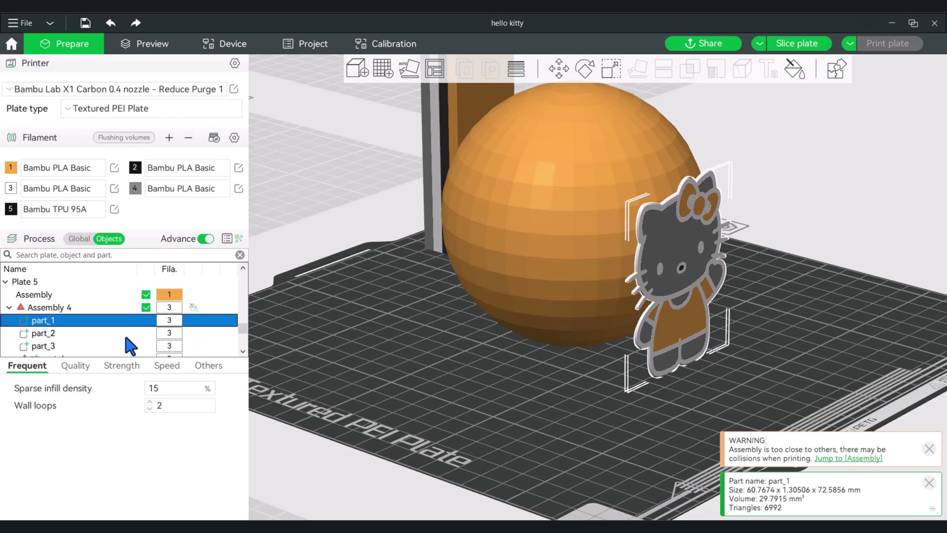
click(591, 366)
right_click(679, 312)
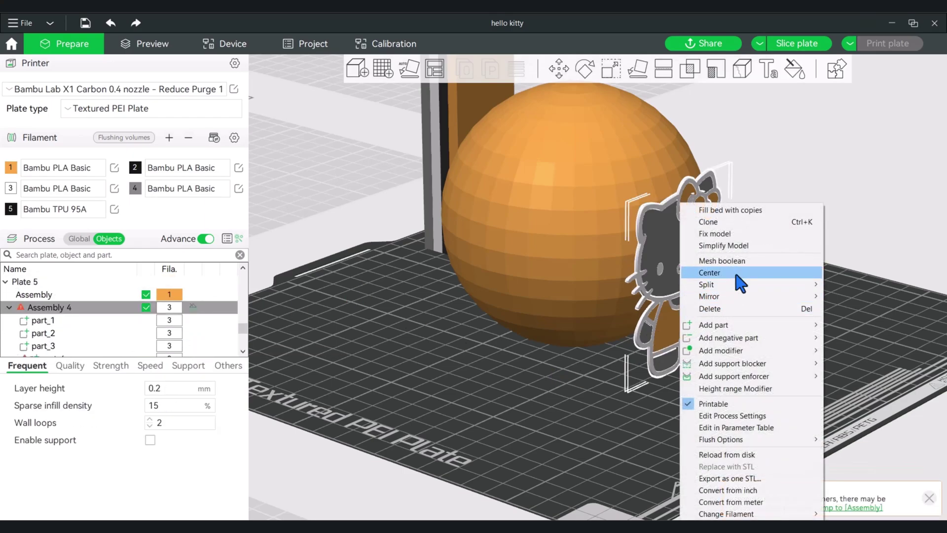
click(737, 259)
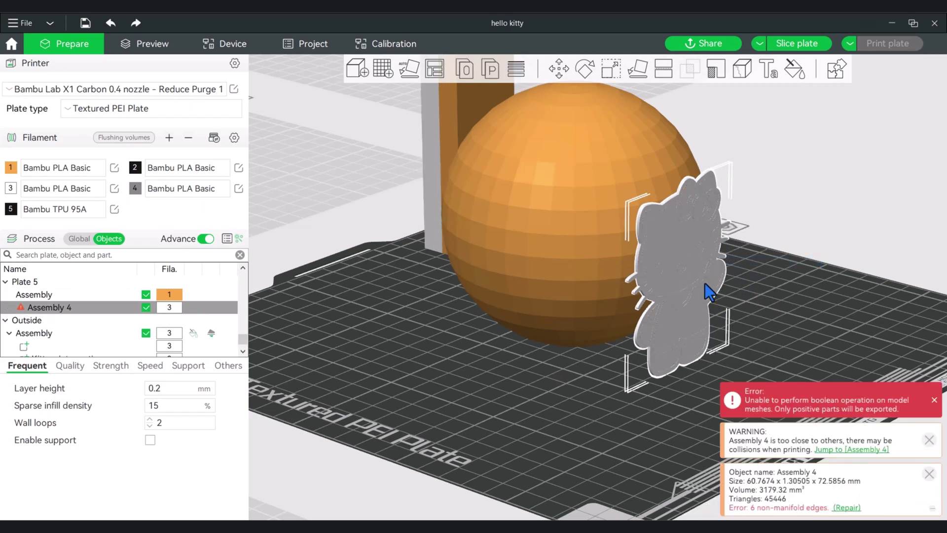
Select both the hollow sphere and the Hello Kitty on plate 5 and assemble them into a single object
click(786, 296)
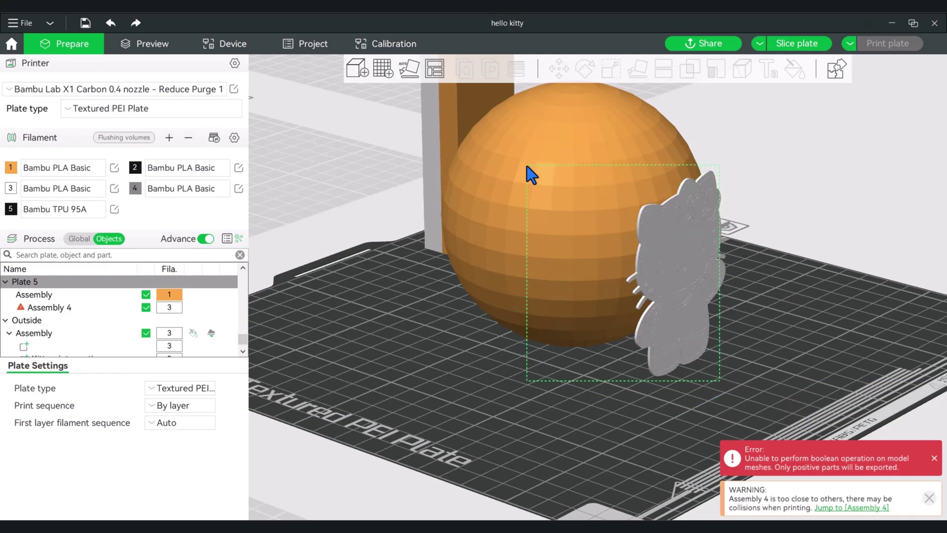
key(ctrl+a)
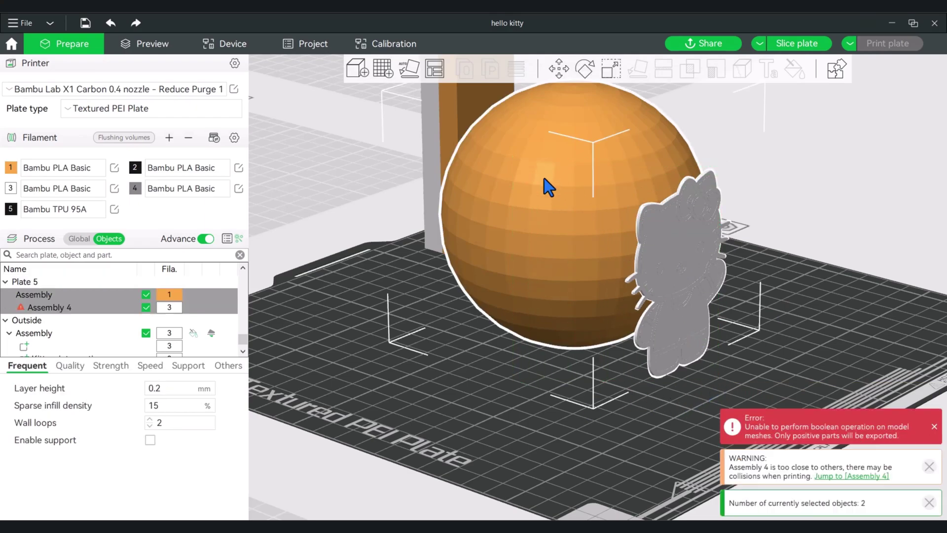
right_click(667, 268)
click(702, 235)
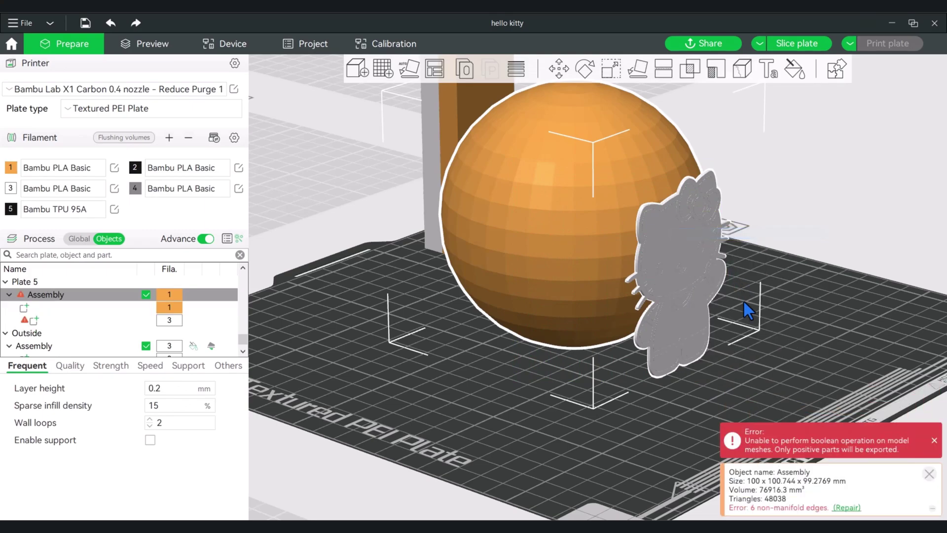
click(796, 329)
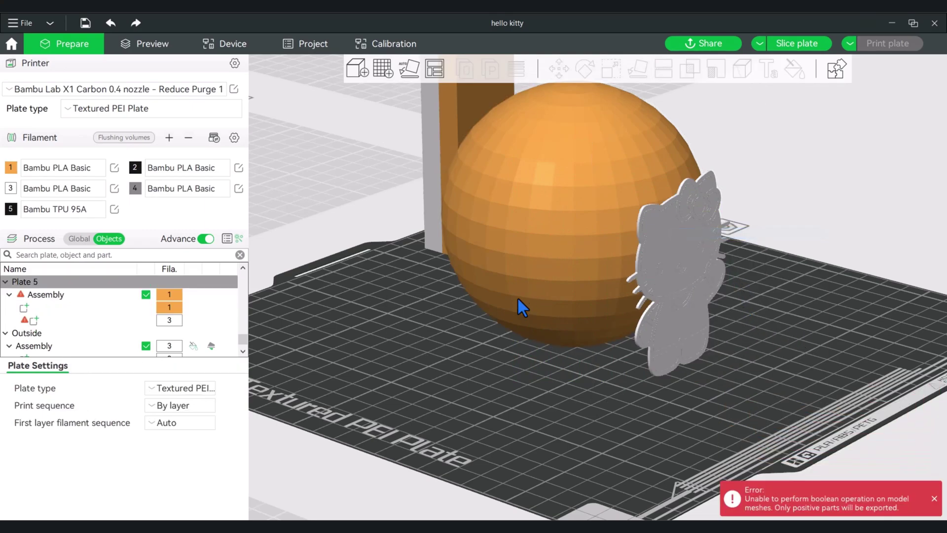
Rename the unnamed Hello Kitty part in the plate 5 assembly as Kitty
click(48, 321)
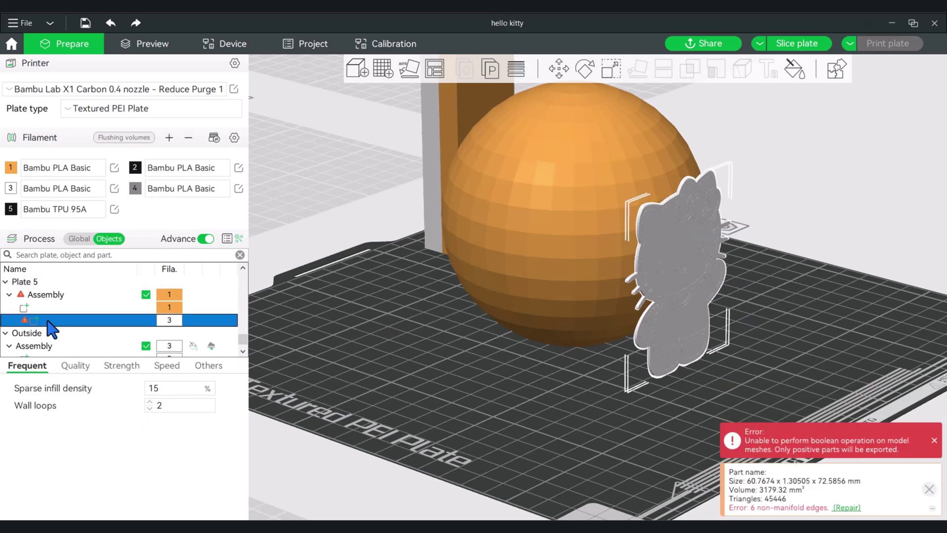
click(54, 320)
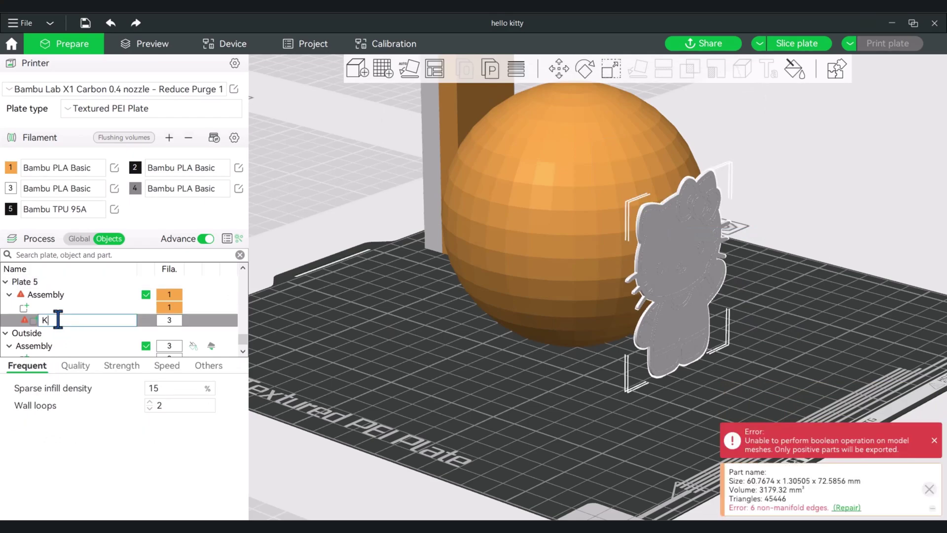
text(Kitty)
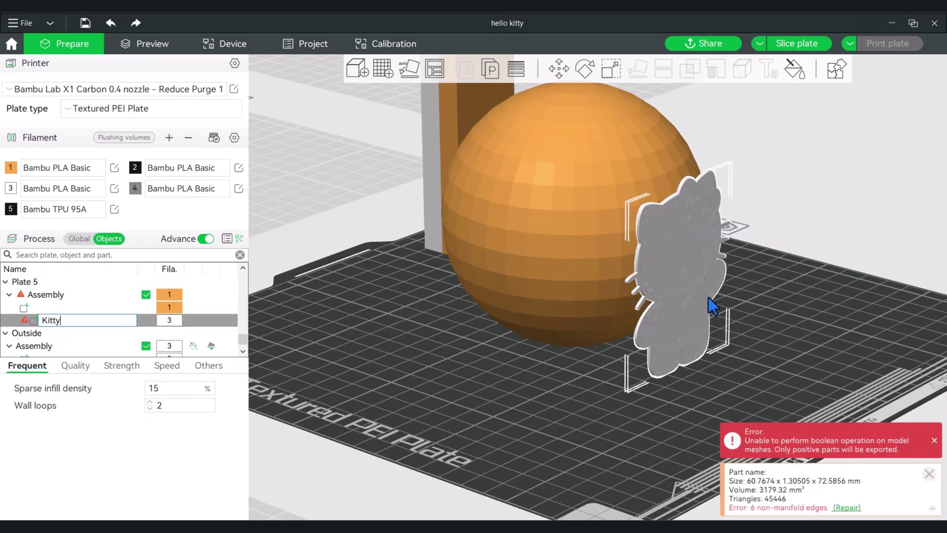
click(728, 297)
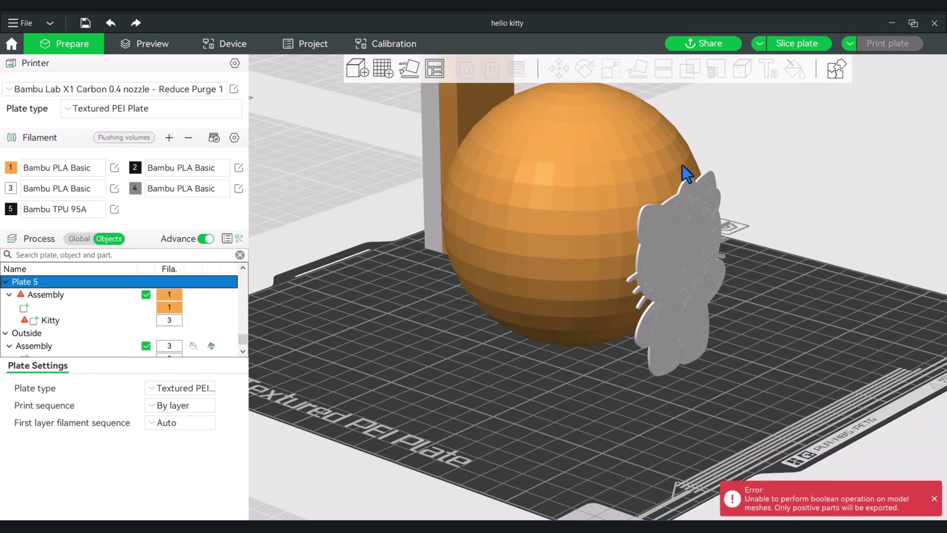
Raise the Kitty part along Z to about 1.48 mm so it sits near the sphere's mid-height
click(65, 321)
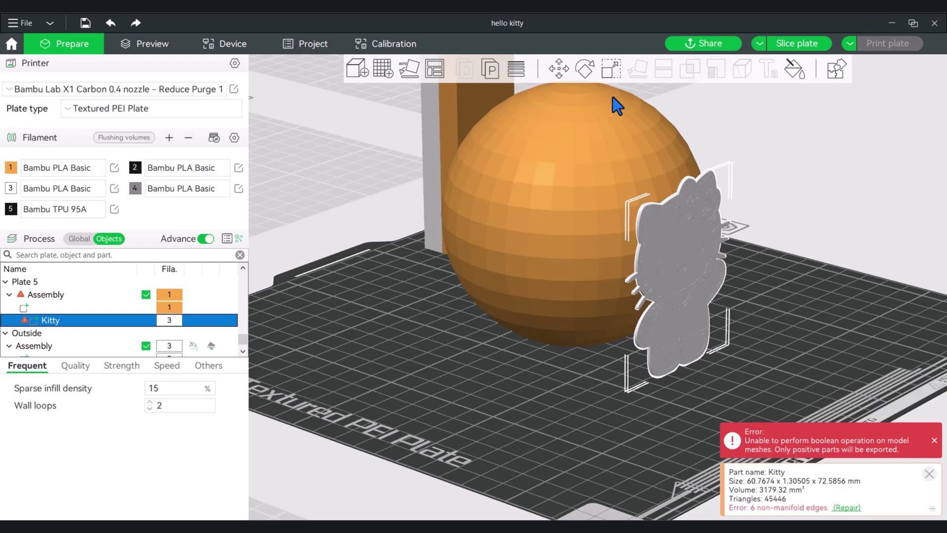
click(554, 74)
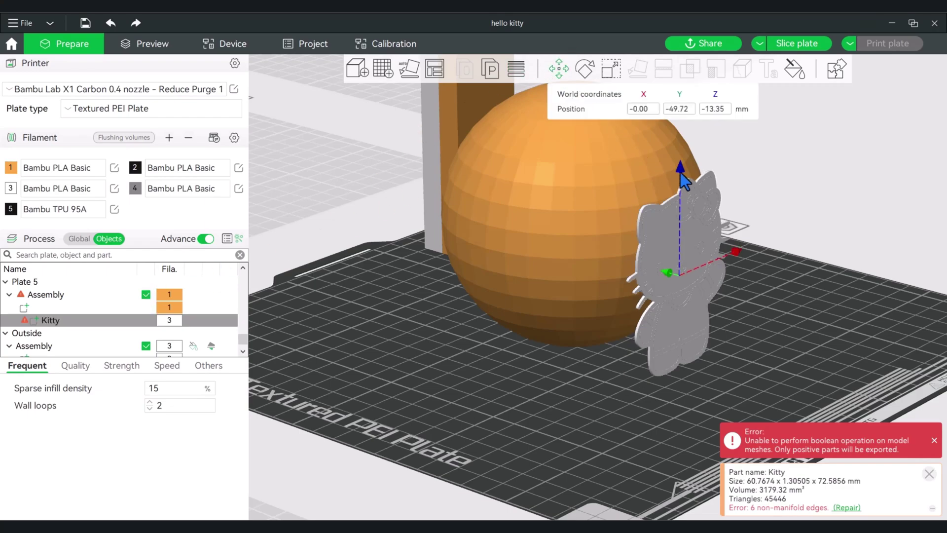
drag(681, 173, 686, 135)
key(3)
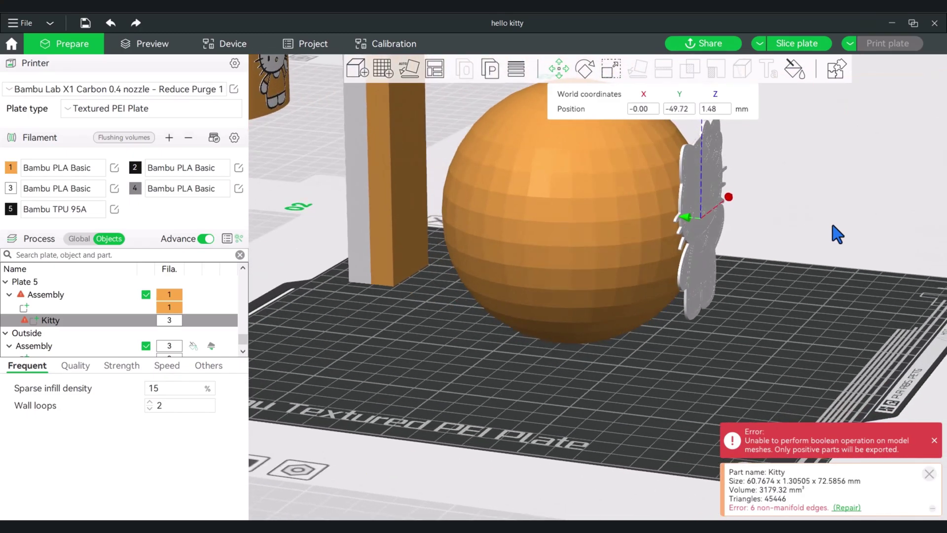
drag(838, 235, 839, 228)
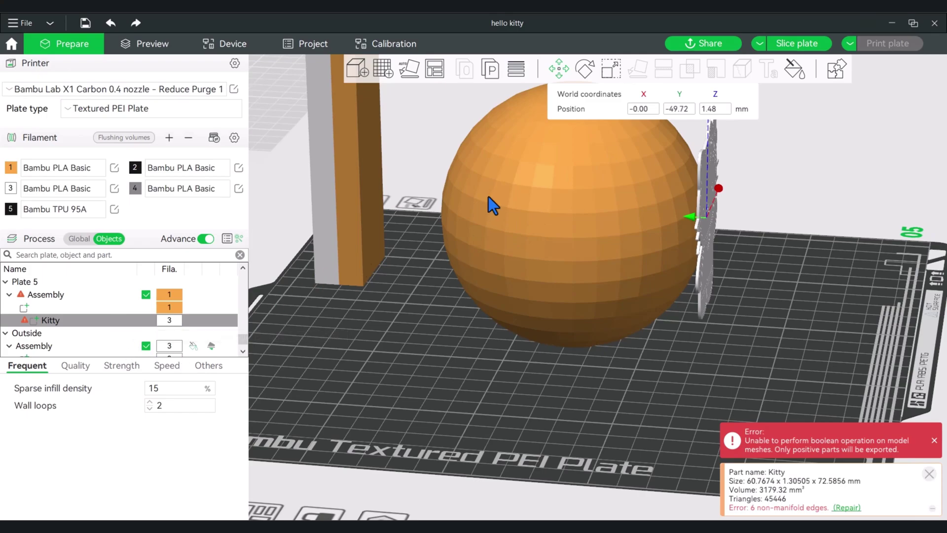
Stretch the Kitty part along Y on both sides to a thickness of about 39.80 mm
click(617, 76)
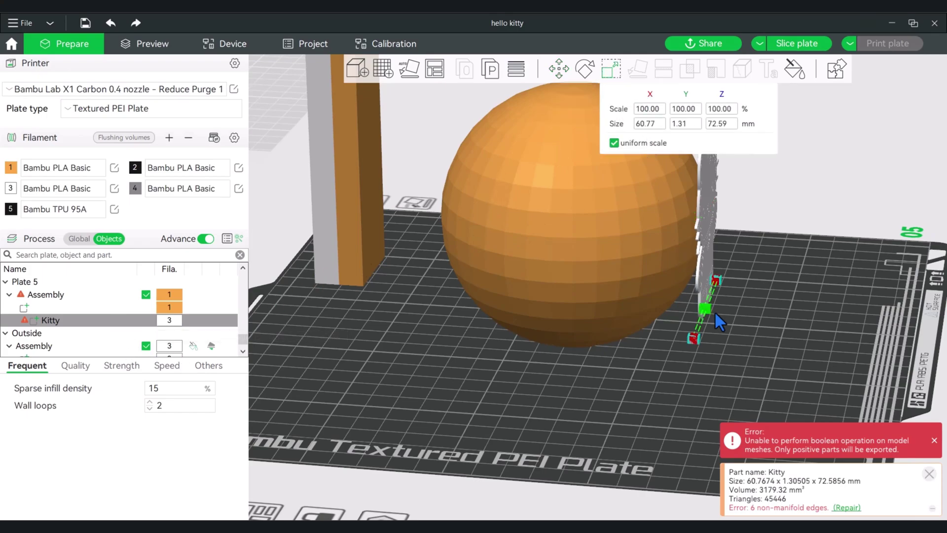
drag(709, 309, 724, 318)
scroll(867, 300, up, 3)
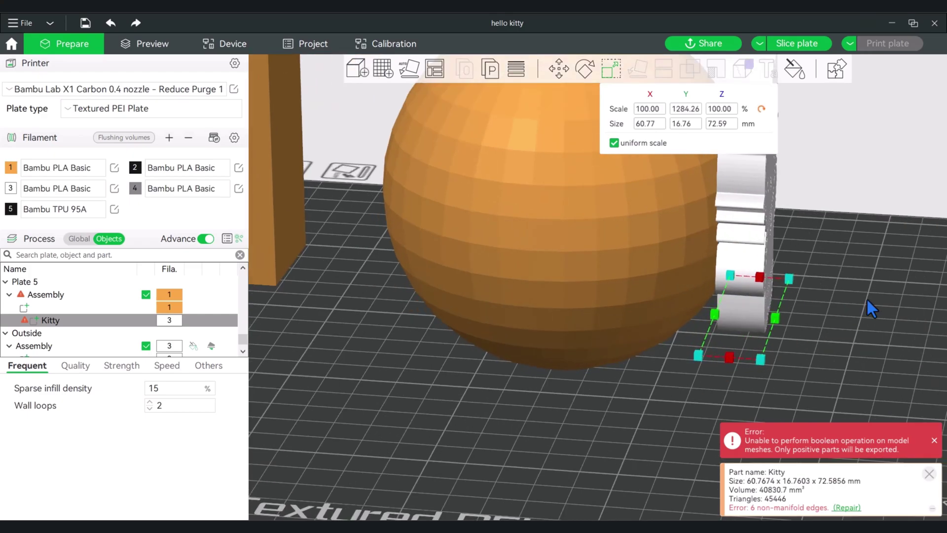
right_drag(866, 300, 808, 301)
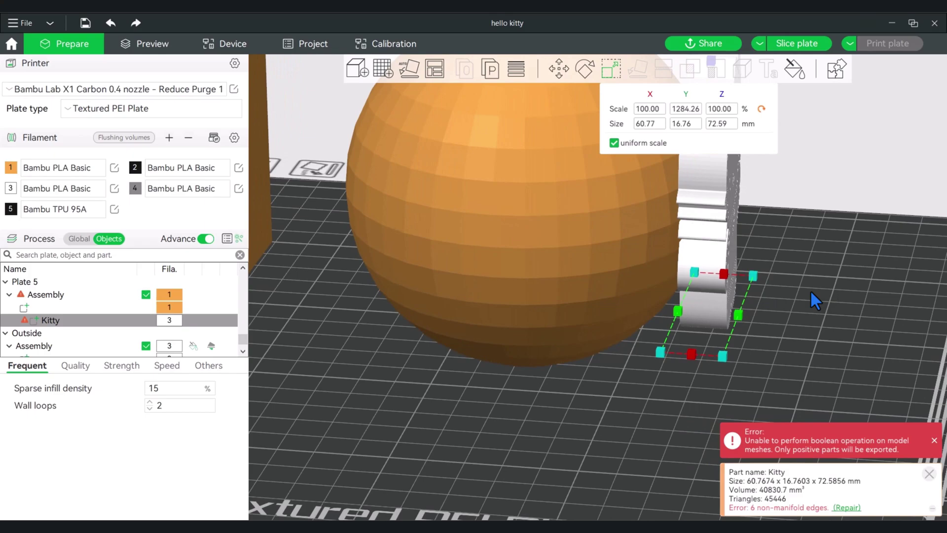
scroll(809, 289, down, 2)
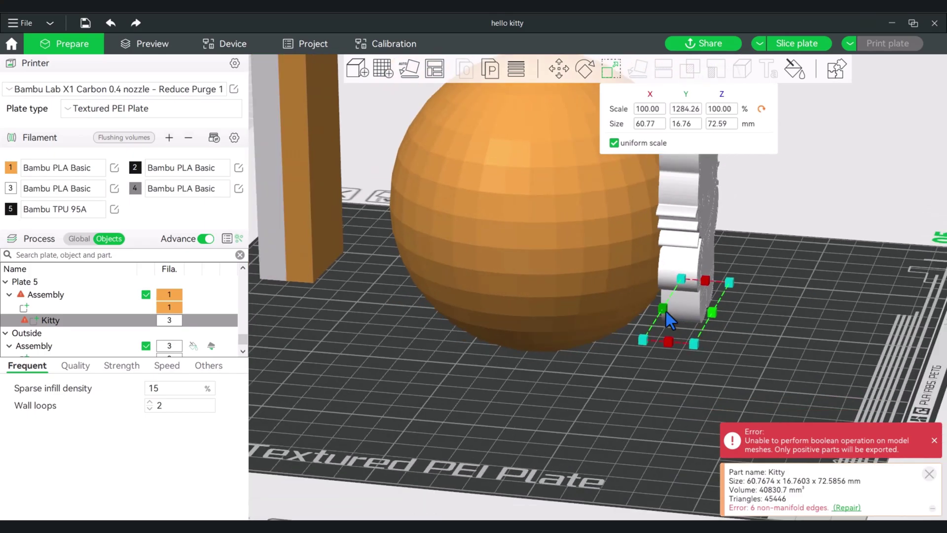
drag(663, 310, 631, 300)
drag(829, 302, 845, 295)
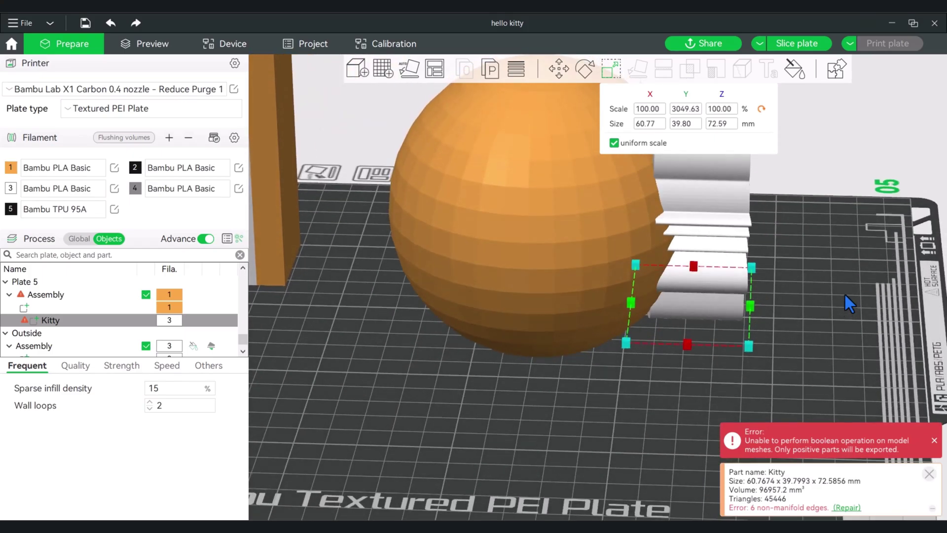
Move the stretched Kitty part along Y into the sphere, to a Y position of about -35.33 mm
click(559, 69)
drag(616, 200, 596, 203)
scroll(857, 211, up, 2)
drag(857, 212, 791, 294)
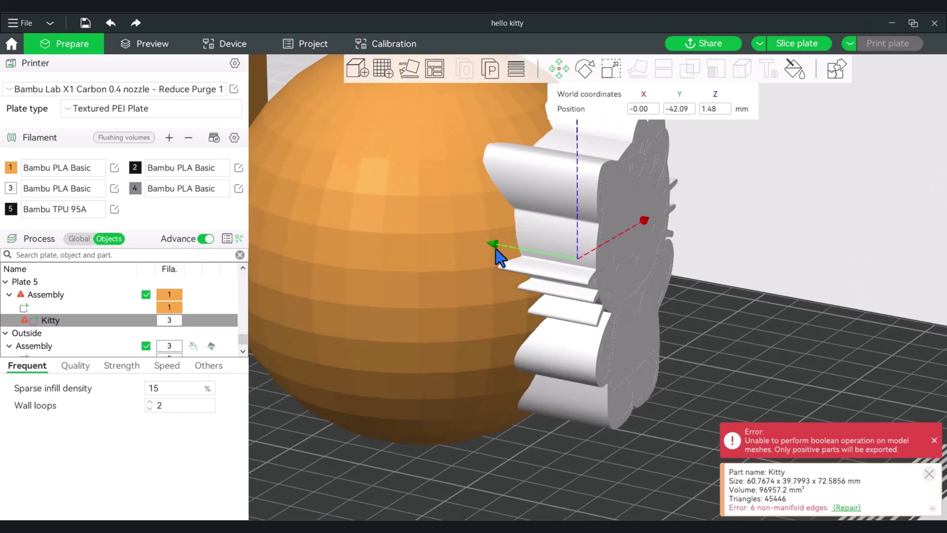
drag(495, 248, 463, 239)
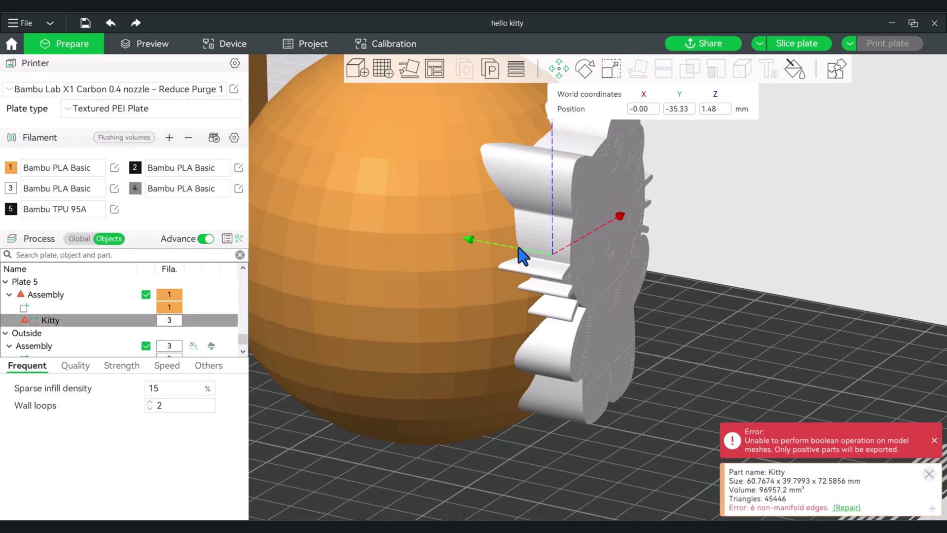
click(759, 321)
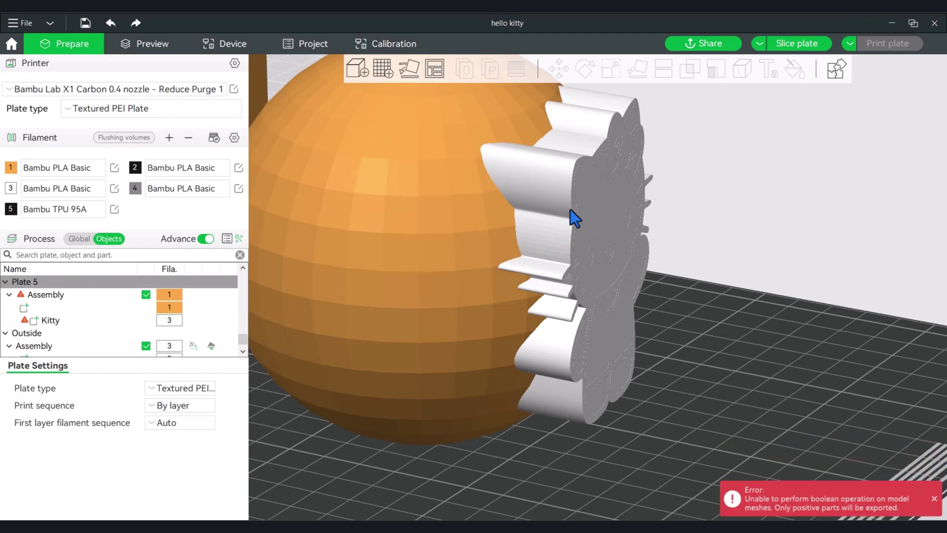
Create a Mesh boolean Intersection on the plate 5 assembly, with Kitty as Part 1 and the sphere as Part 2
drag(718, 292, 779, 248)
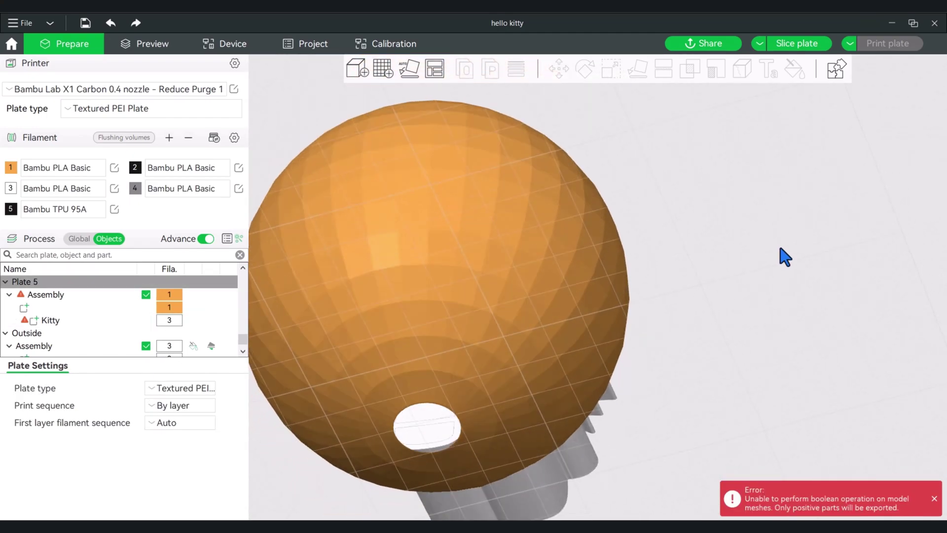
drag(440, 423, 700, 280)
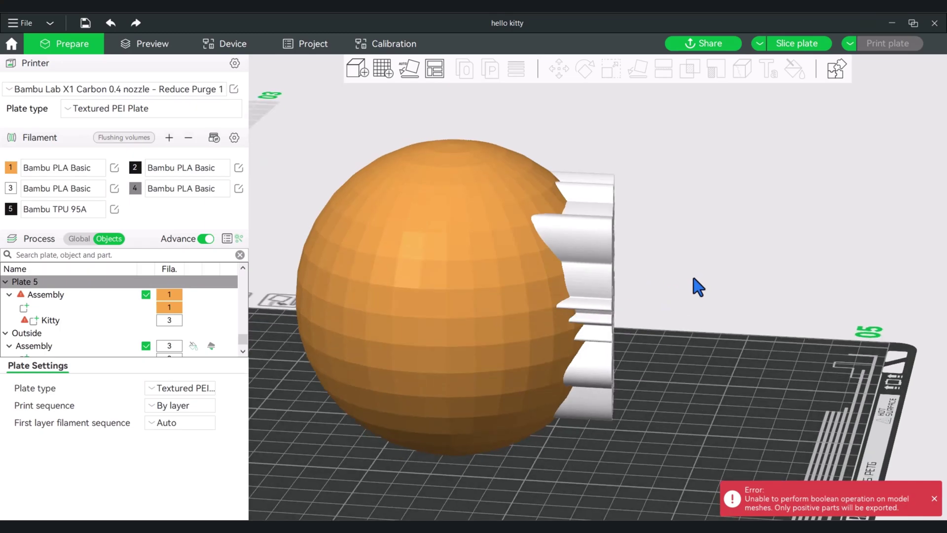
click(474, 288)
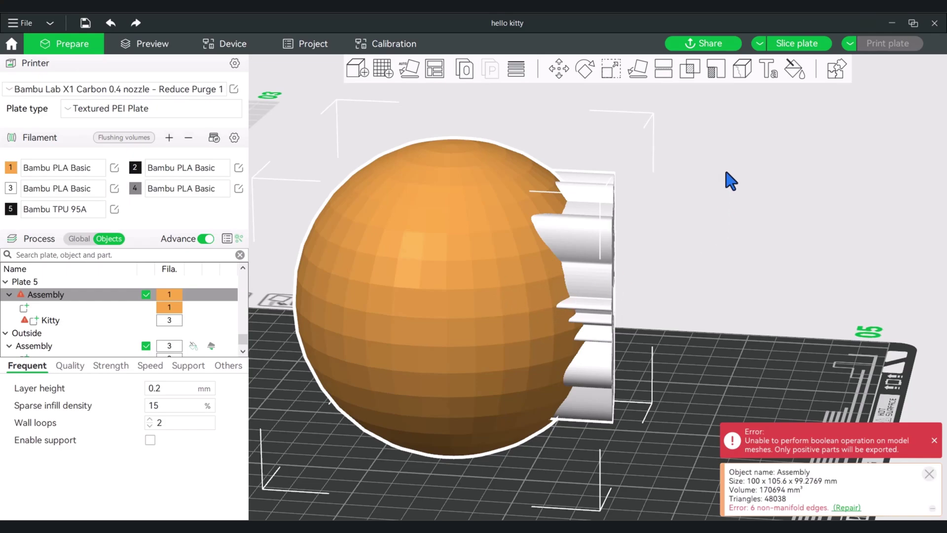
click(696, 74)
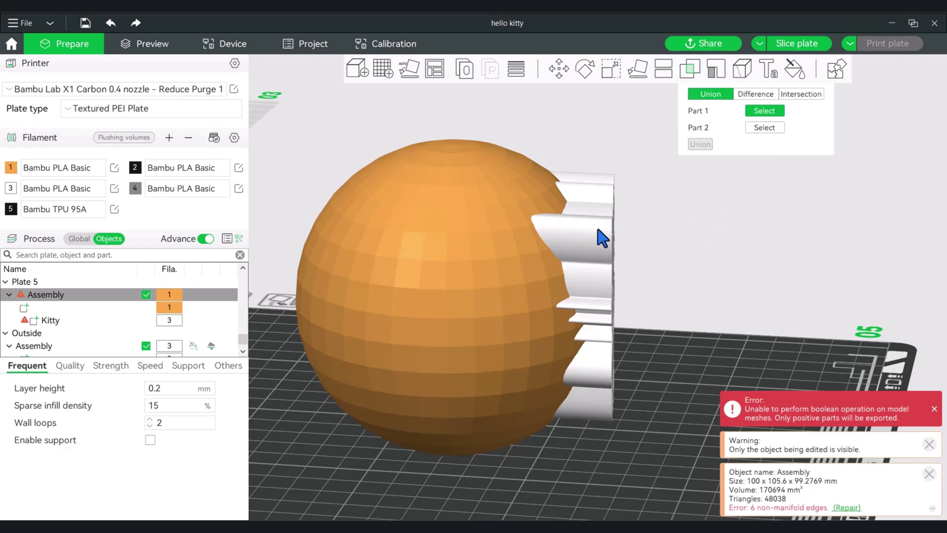
click(800, 95)
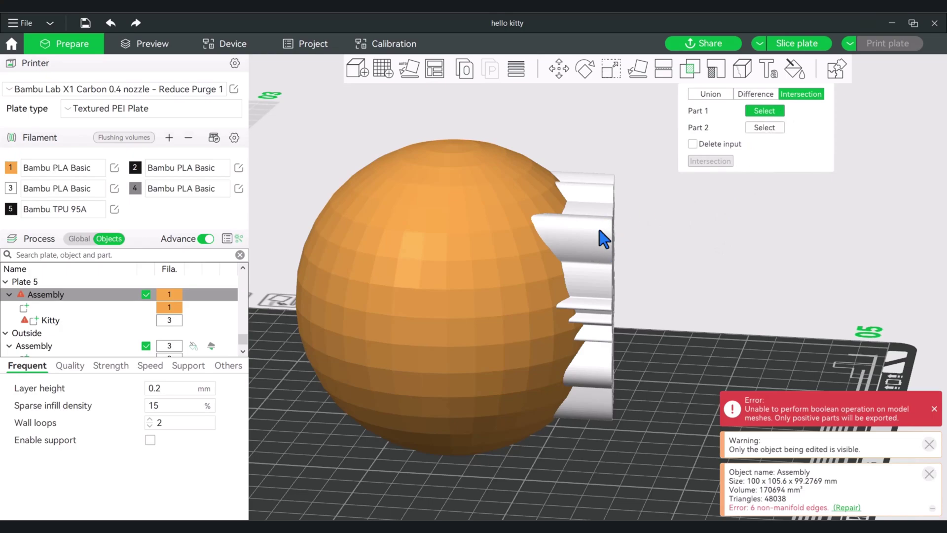
click(604, 251)
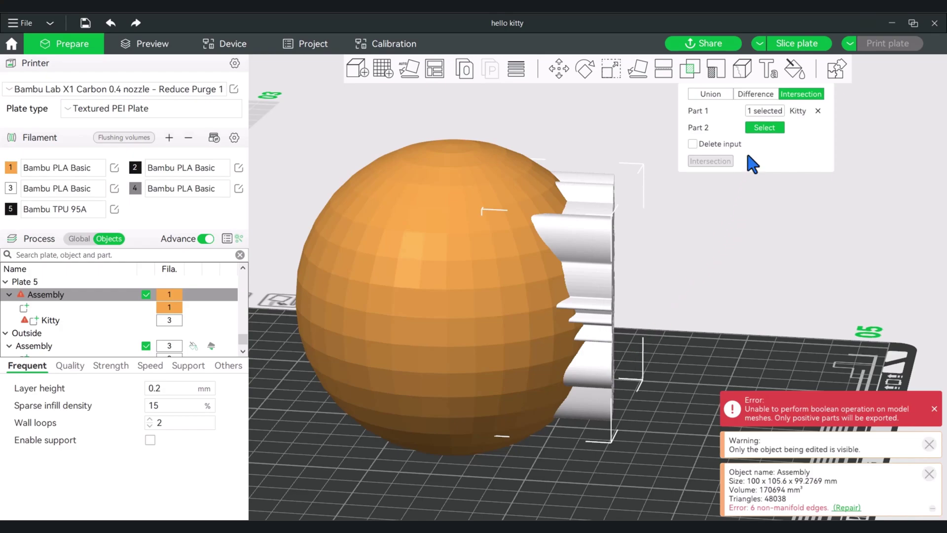
click(438, 222)
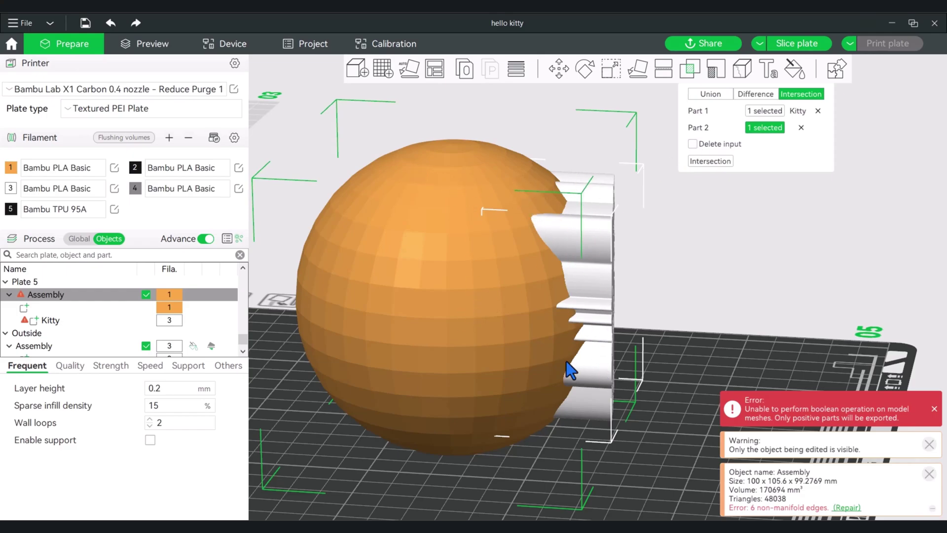
click(711, 162)
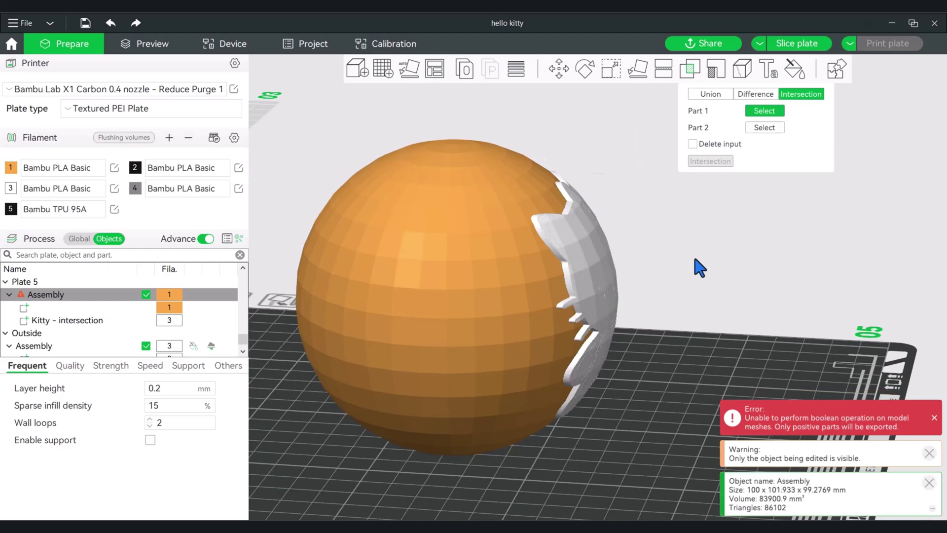
Shift the Kitty - intersection part along Y to about -33.68 mm so it sits closer to the sphere's surface
mouse_move(700, 267)
mouse_down()
mouse_move(653, 260)
mouse_move(700, 271)
mouse_up()
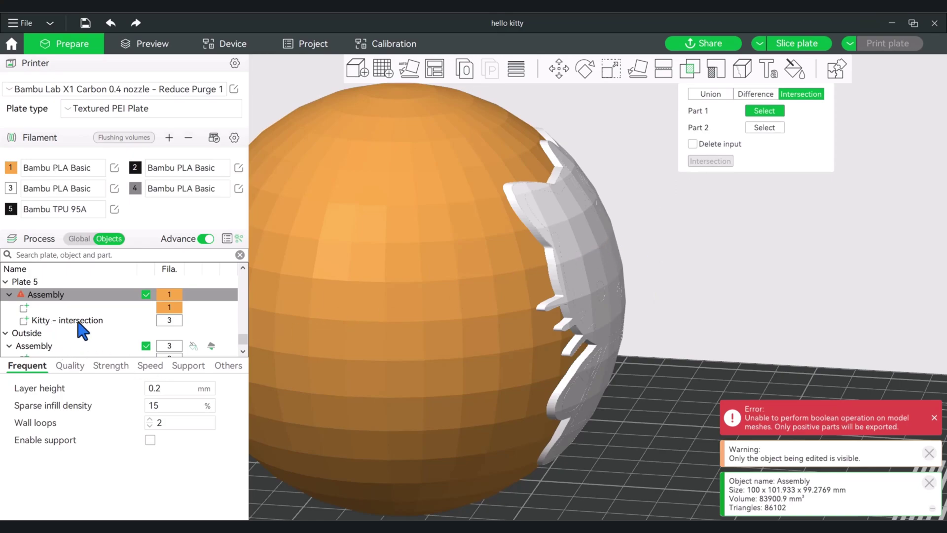
click(94, 321)
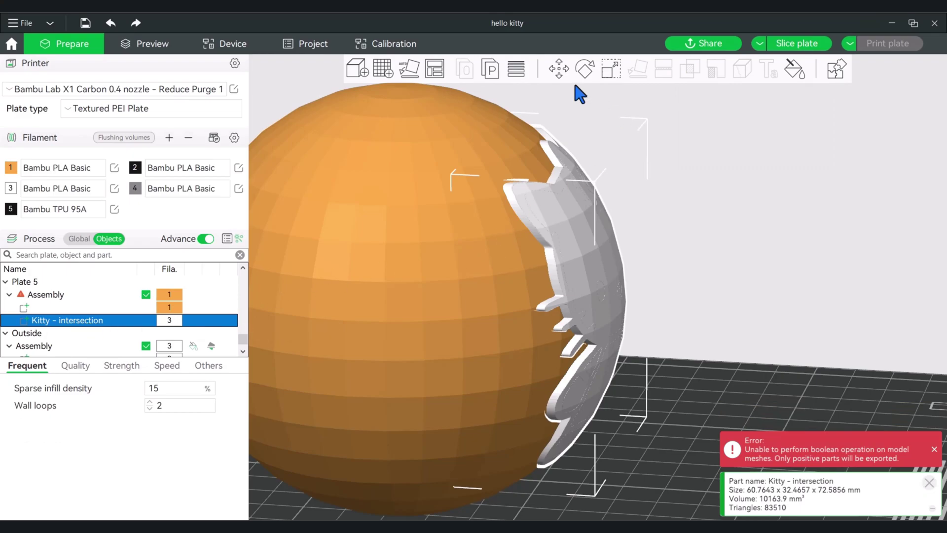
click(560, 71)
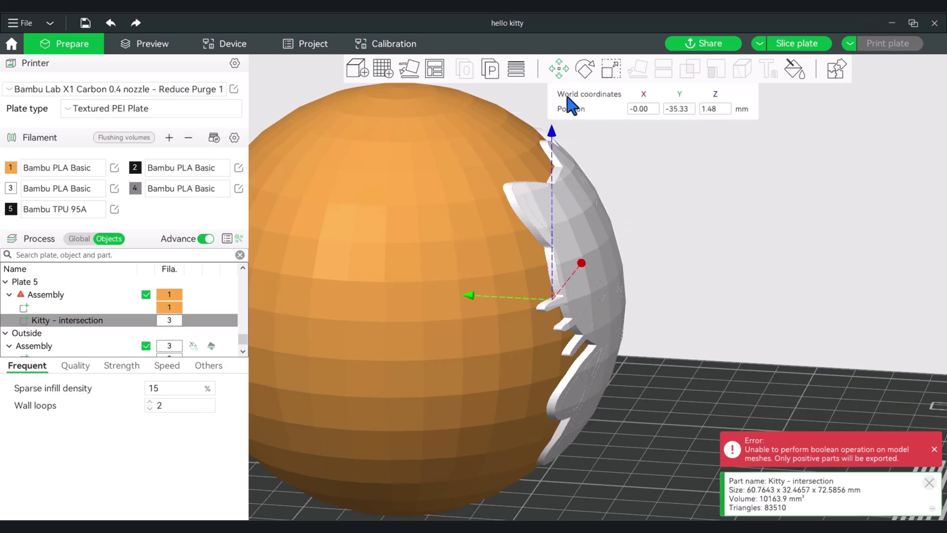
drag(468, 295, 466, 294)
key(3)
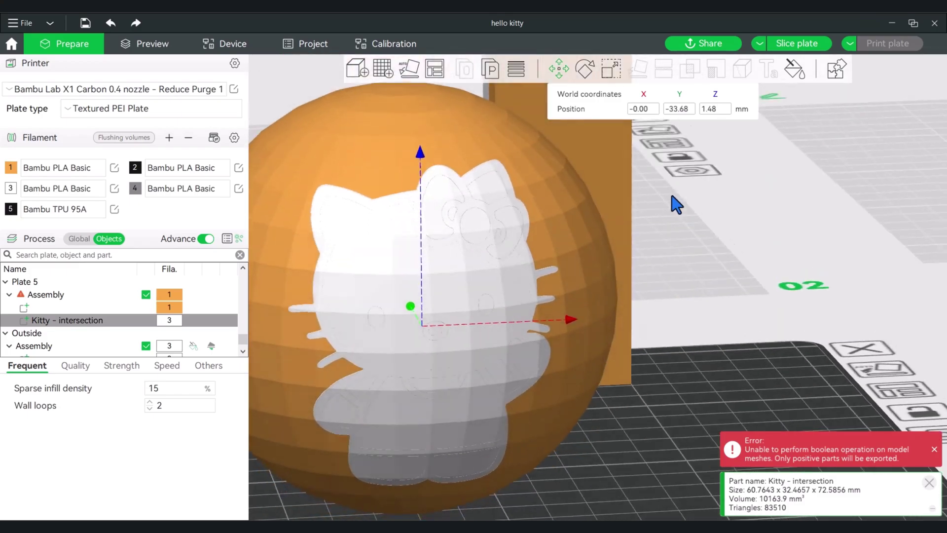
Fill the three inner areas of Kitty's bow and the dress with filament 4 using color painting on the plate 5 assembly
click(701, 363)
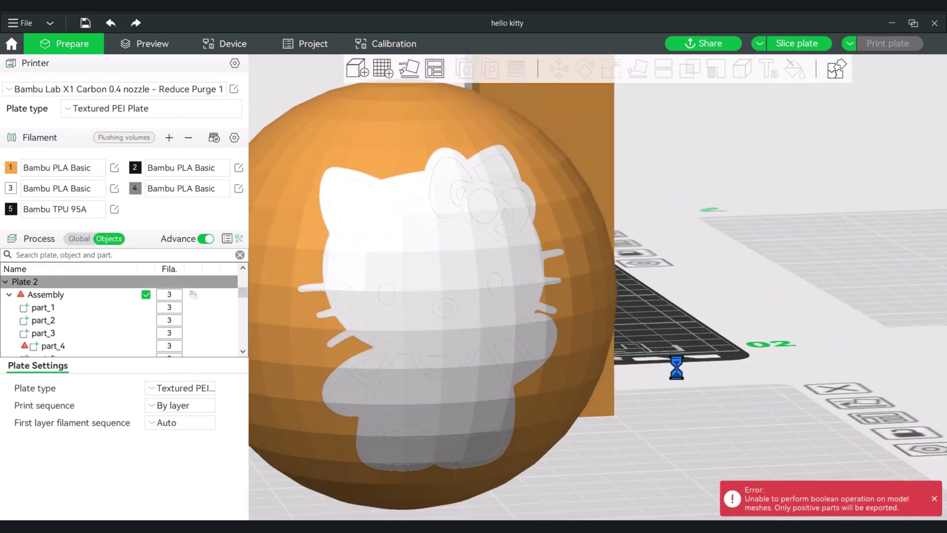
click(550, 241)
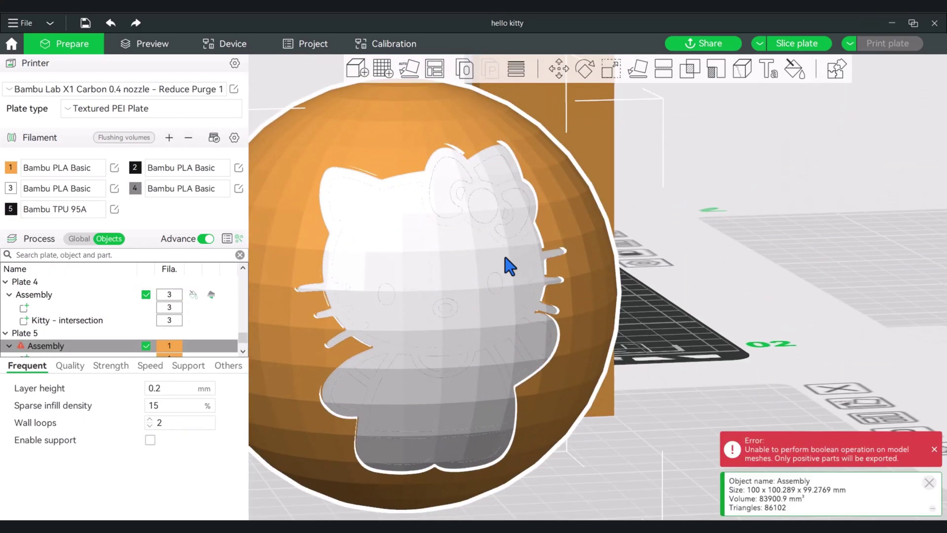
click(795, 70)
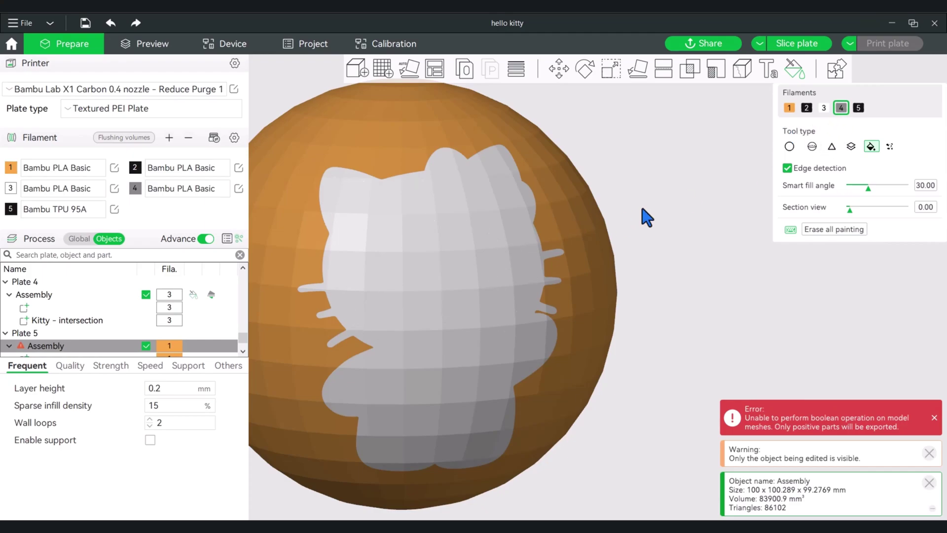
click(513, 216)
click(486, 206)
click(444, 209)
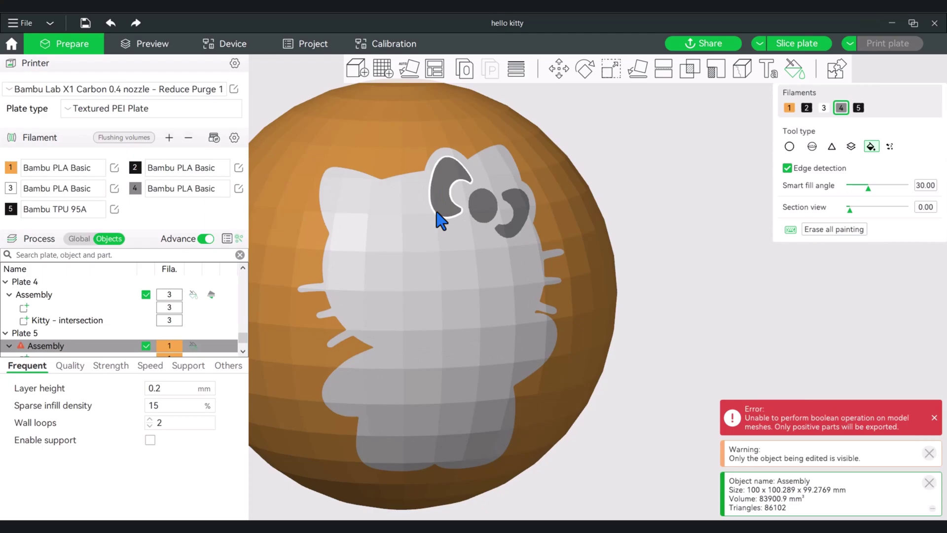
click(440, 395)
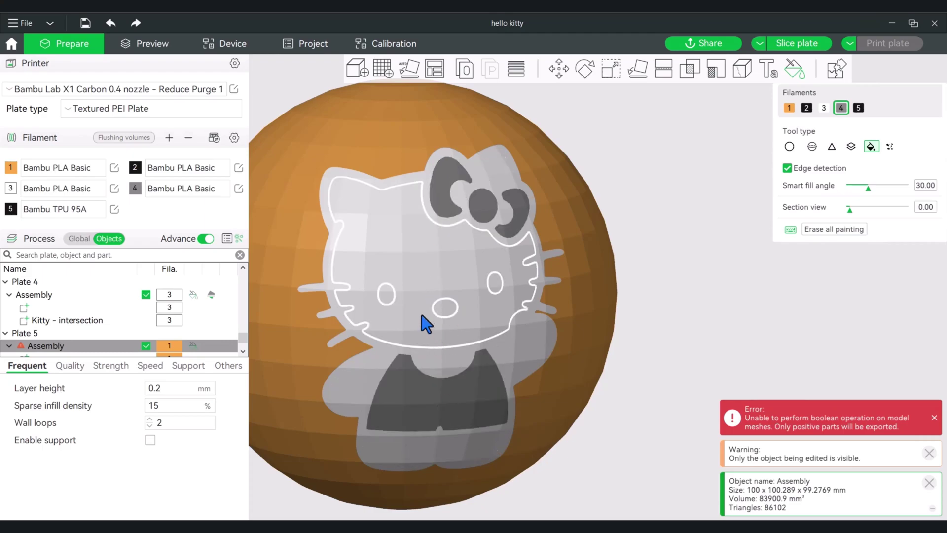
Fill Kitty's eyes, nose ring and the outline with whiskers with filament 2
click(806, 108)
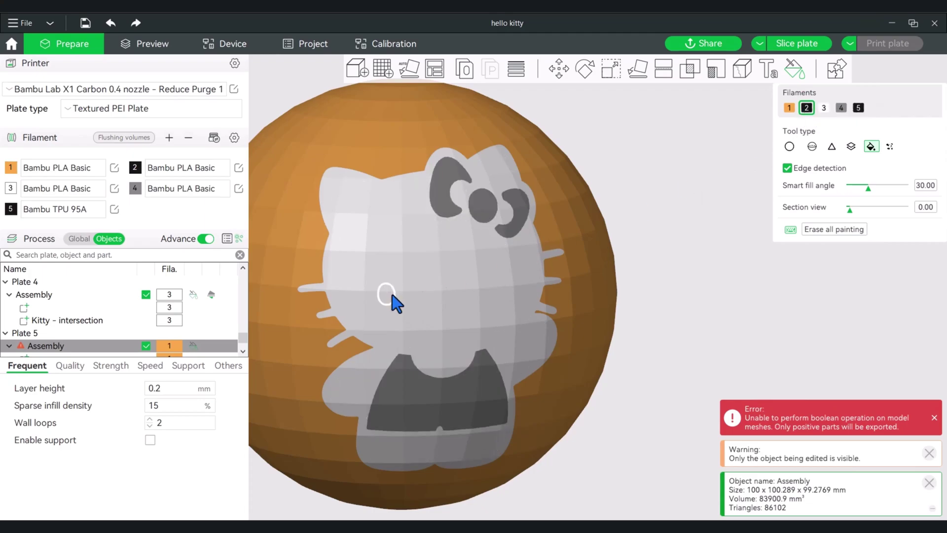
click(496, 285)
click(455, 307)
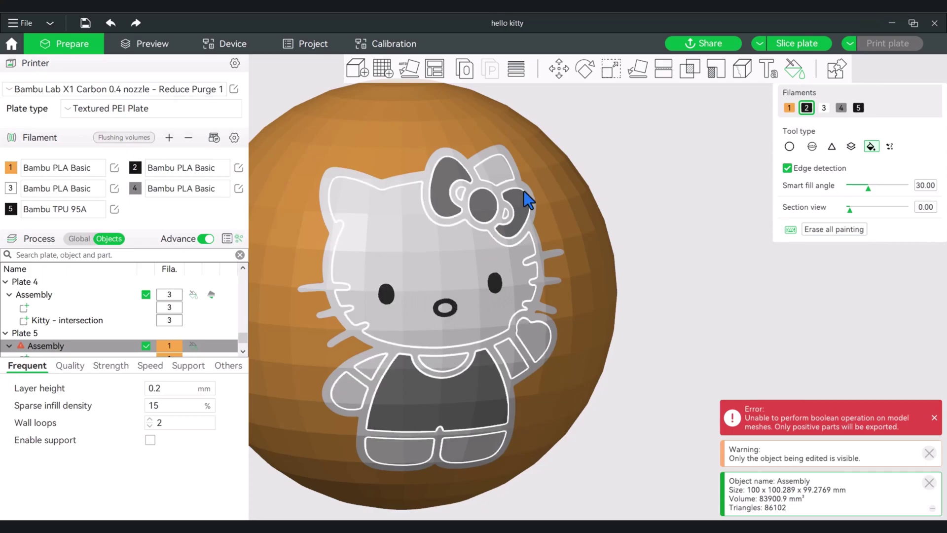
click(519, 177)
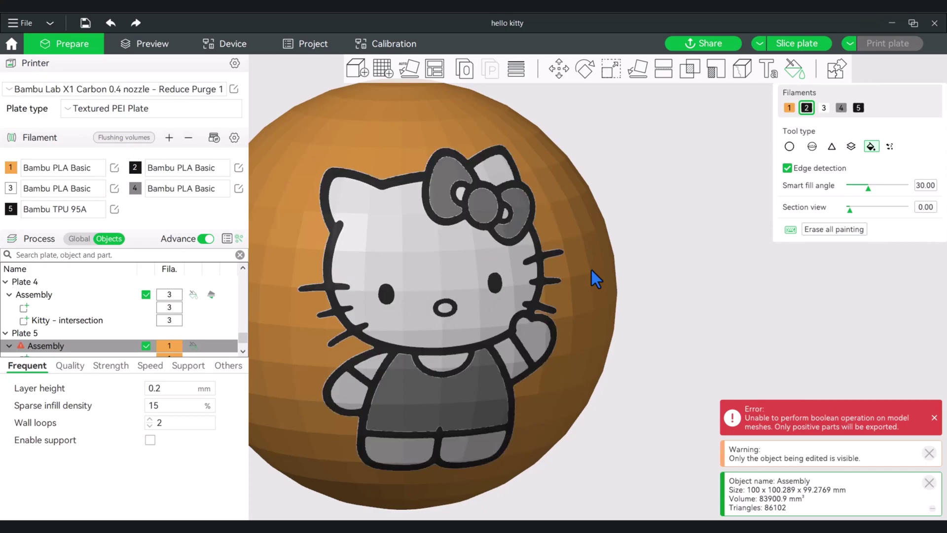
Leave color painting and examine the painted Kitty on the sphere from several angles and distances
mouse_move(714, 313)
mouse_down()
mouse_move(733, 317)
mouse_move(672, 314)
mouse_up()
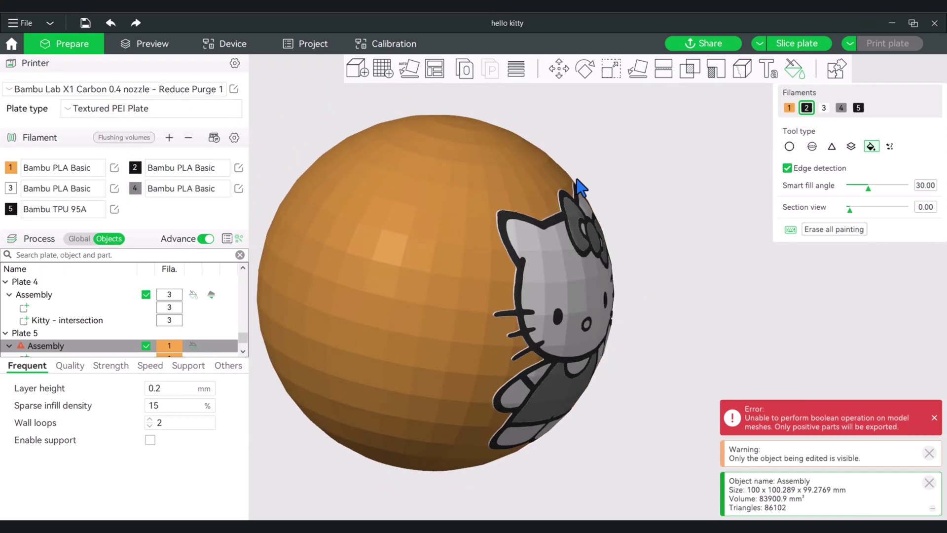
mouse_move(614, 175)
mouse_down()
mouse_move(619, 167)
mouse_move(605, 158)
mouse_up()
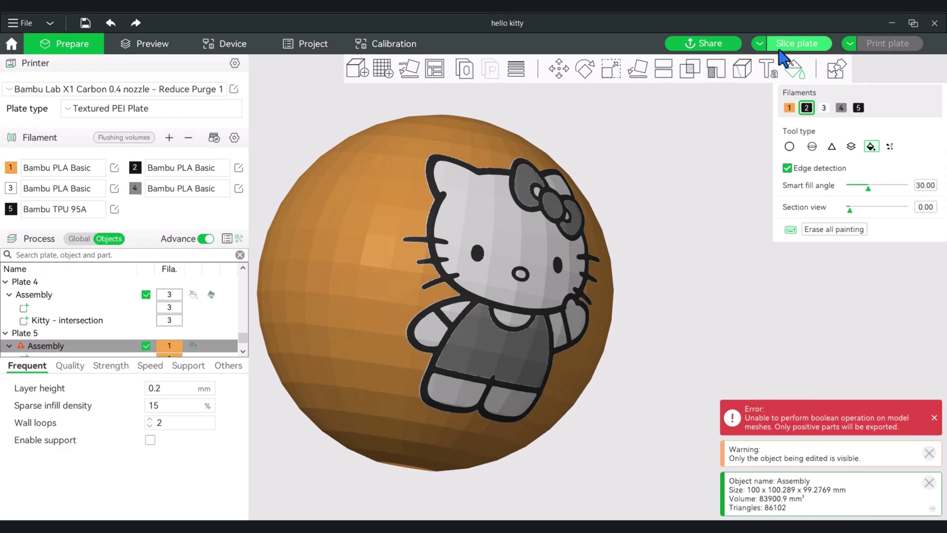
click(794, 70)
mouse_move(672, 220)
mouse_down()
mouse_move(684, 232)
mouse_move(599, 341)
mouse_up()
scroll(695, 234, down, 5)
scroll(660, 424, up, 3)
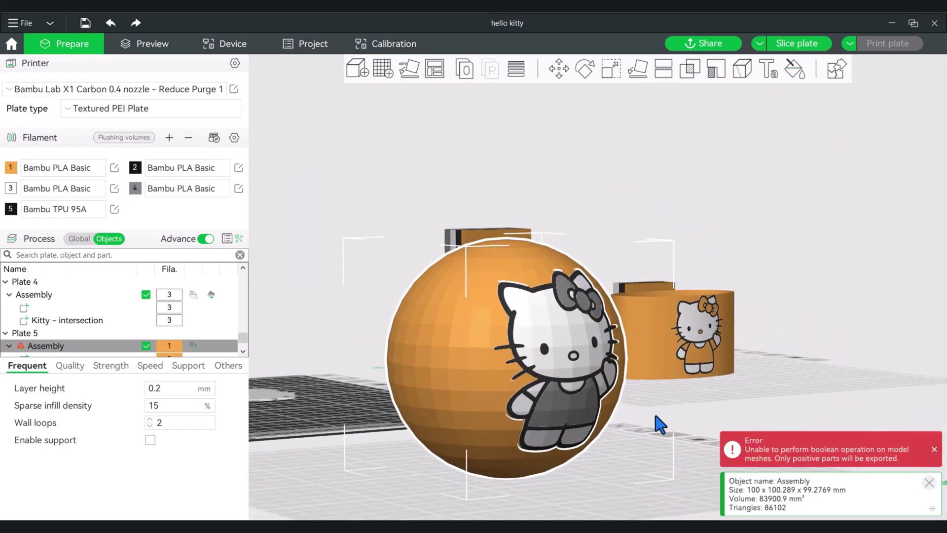
scroll(592, 419, up, 5)
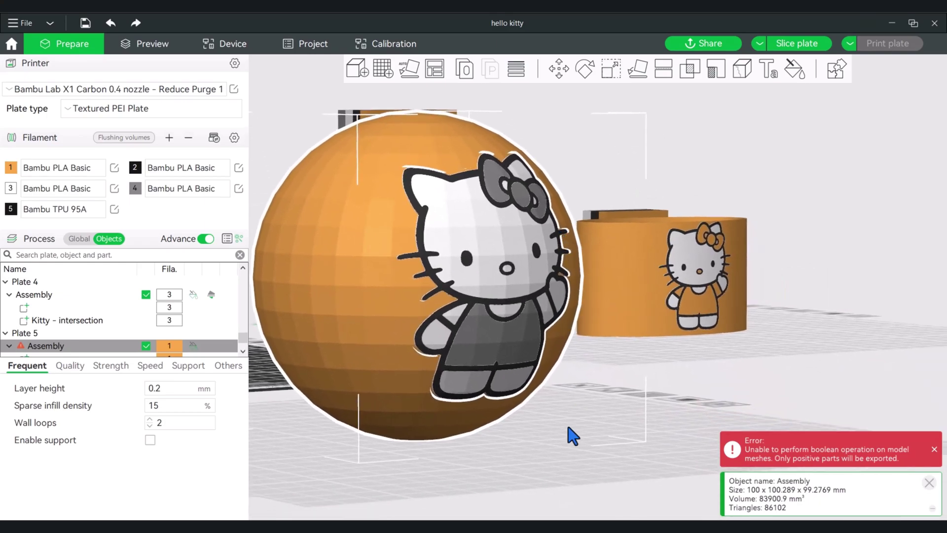
mouse_move(537, 476)
mouse_down()
mouse_move(508, 469)
mouse_move(527, 472)
mouse_up()
click(513, 465)
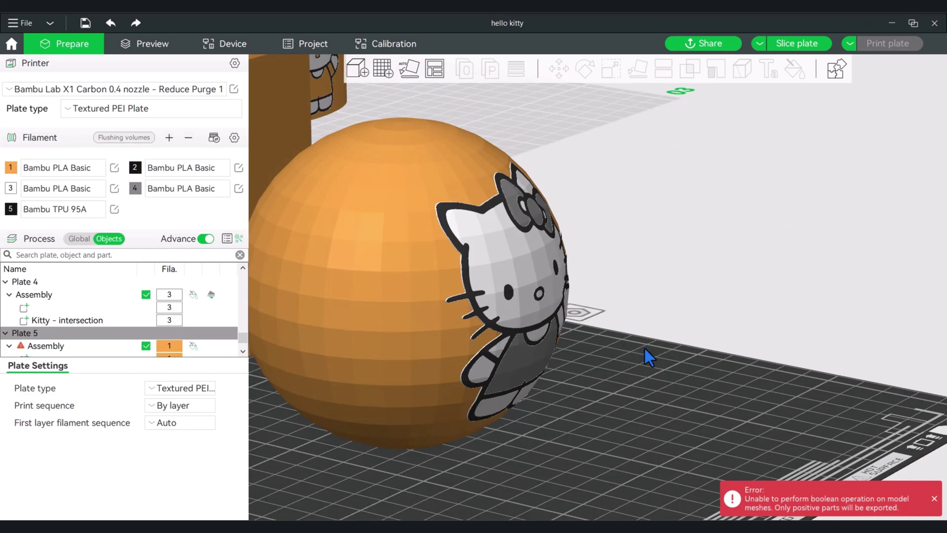
drag(644, 348, 627, 354)
Scale the plate 5 assembly uniformly down to about 53.31%
click(387, 197)
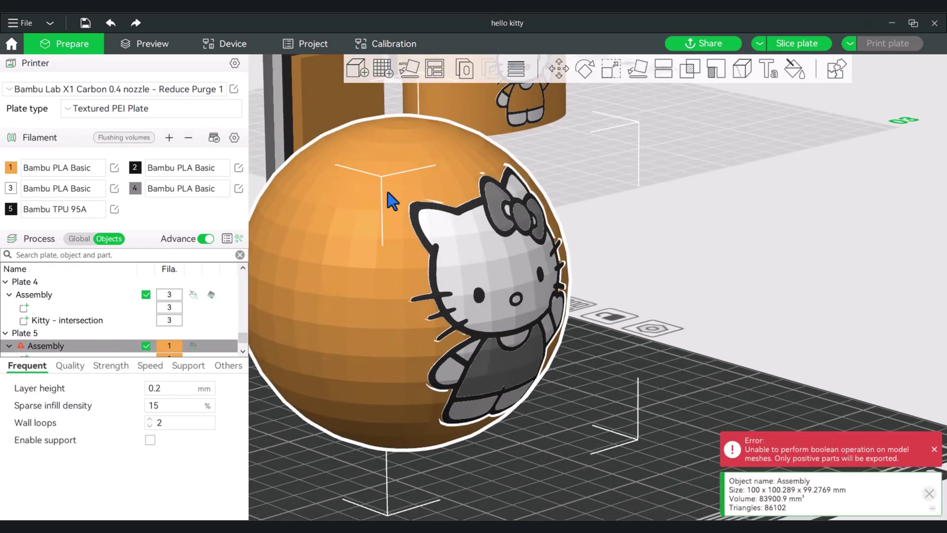
click(611, 72)
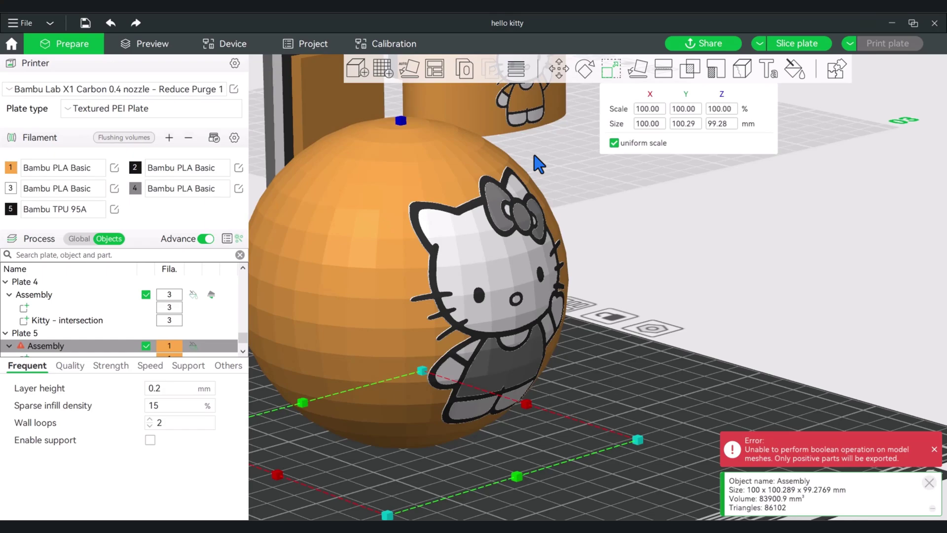
click(561, 69)
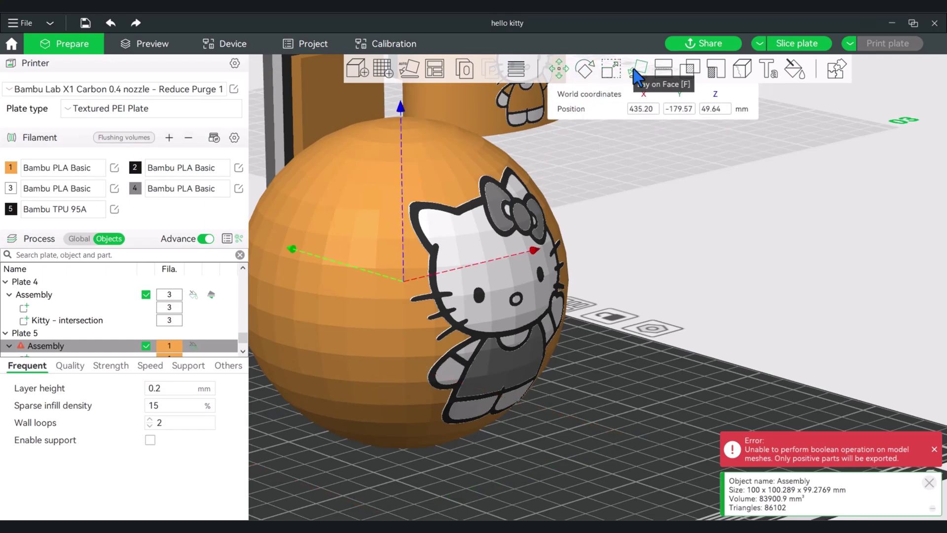
click(610, 70)
drag(411, 372, 377, 422)
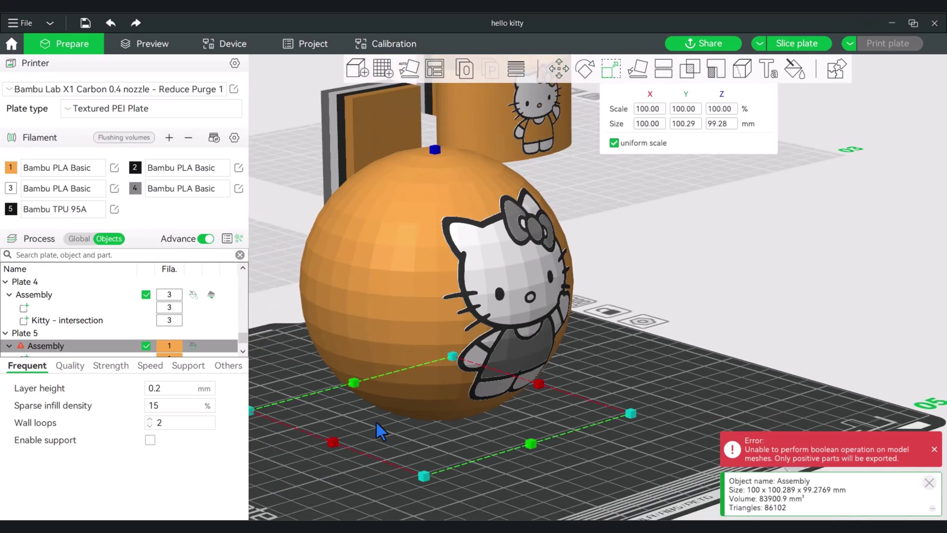
drag(424, 480, 429, 449)
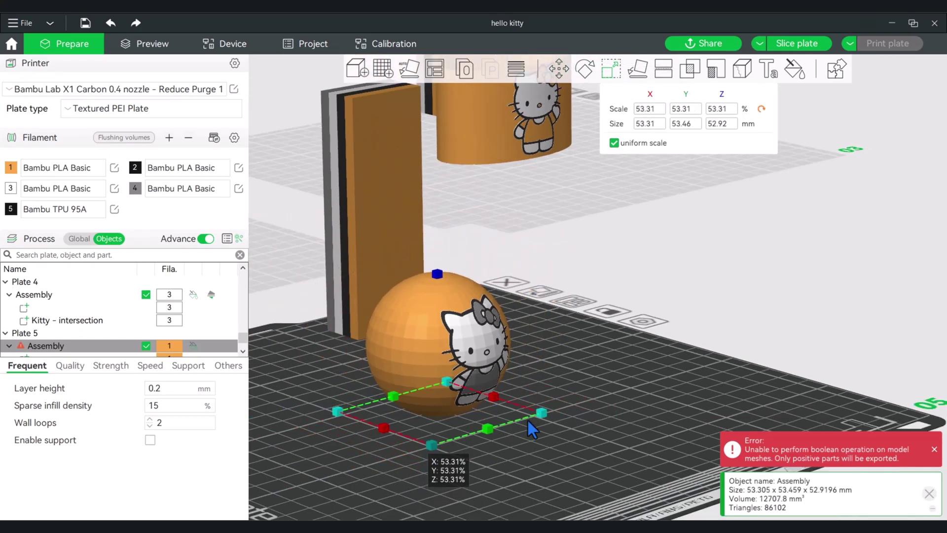
Lower the shrunken assembly into the plate to a Z position of about 19.92 mm, giving the sphere a flat base
scroll(573, 388, up, 2)
drag(573, 388, 543, 386)
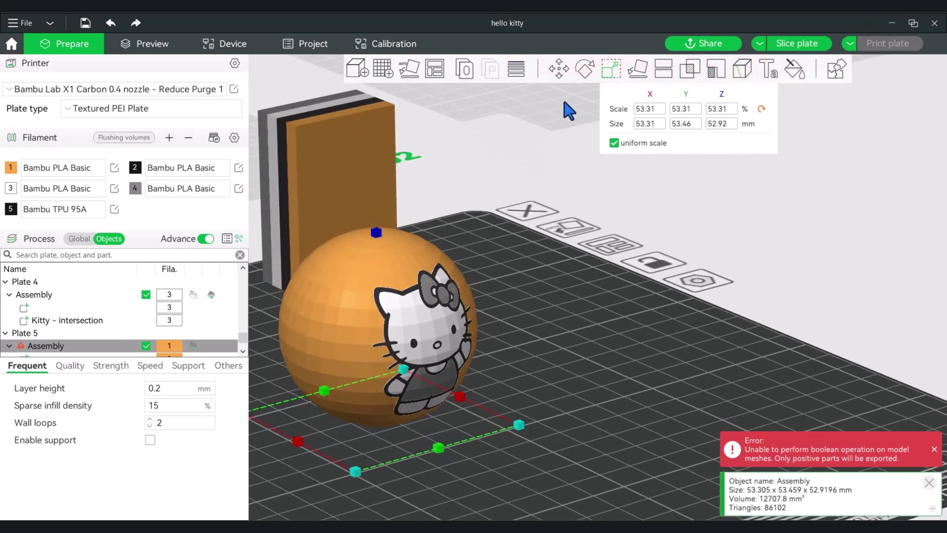
click(562, 71)
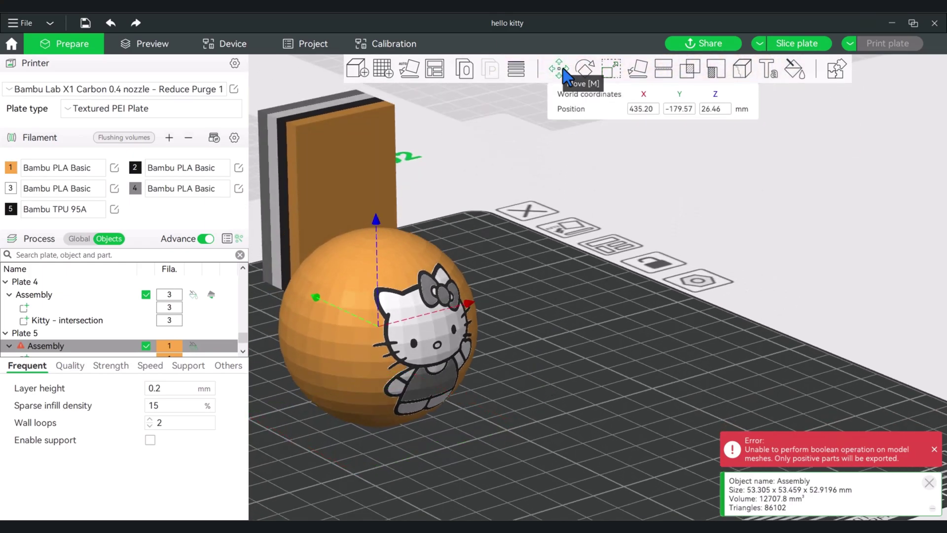
click(373, 223)
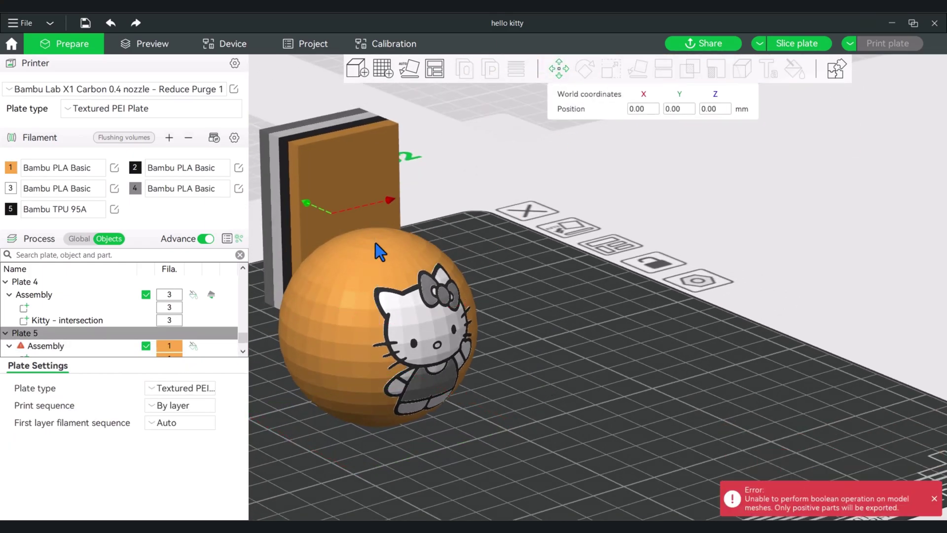
click(392, 309)
drag(377, 223, 382, 249)
drag(444, 217, 486, 297)
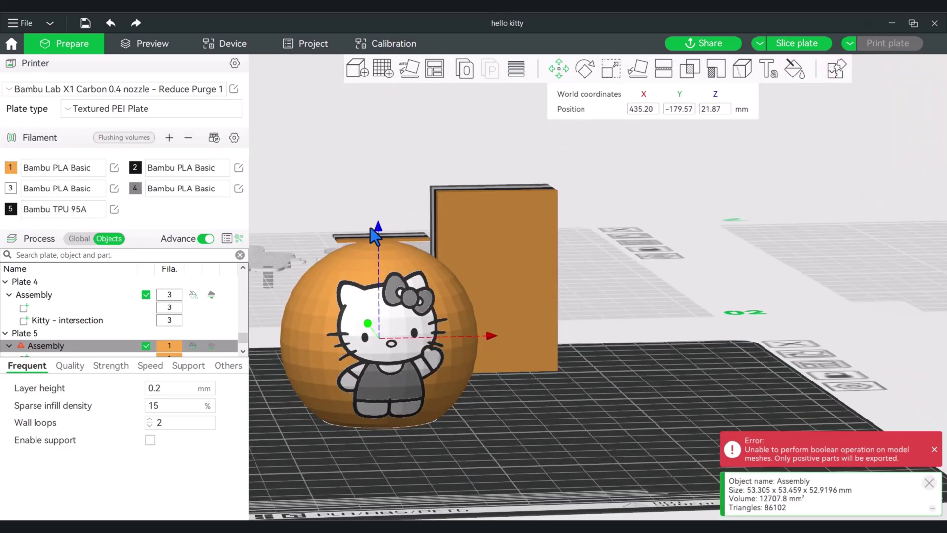
drag(378, 234, 380, 239)
Slice plate 5 and examine the filament usage and print time in the preview
click(575, 425)
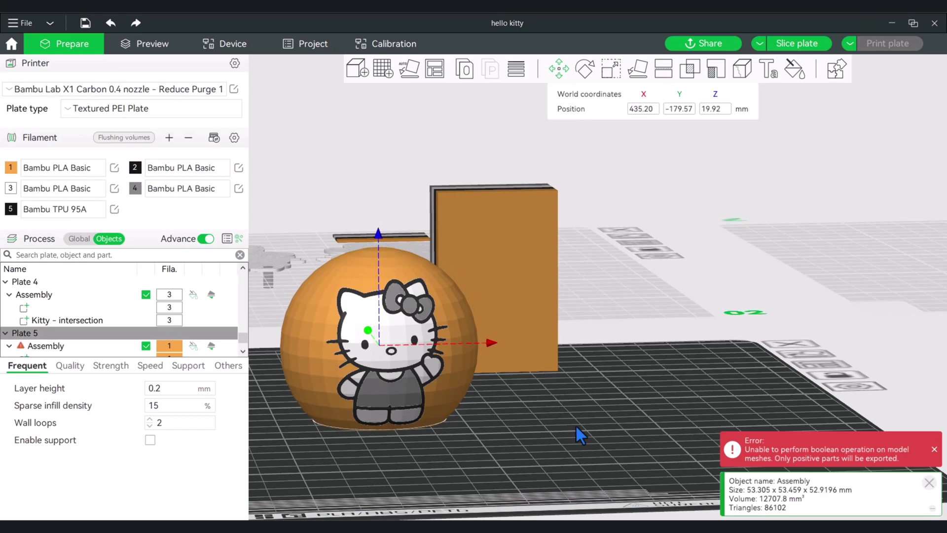
mouse_move(576, 431)
mouse_down()
mouse_move(586, 431)
mouse_move(561, 430)
mouse_up()
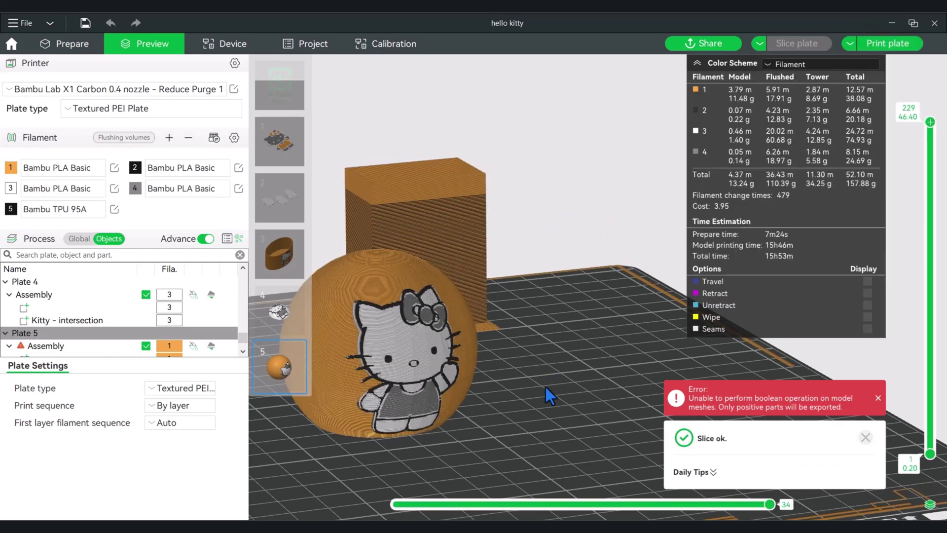
drag(546, 386, 768, 288)
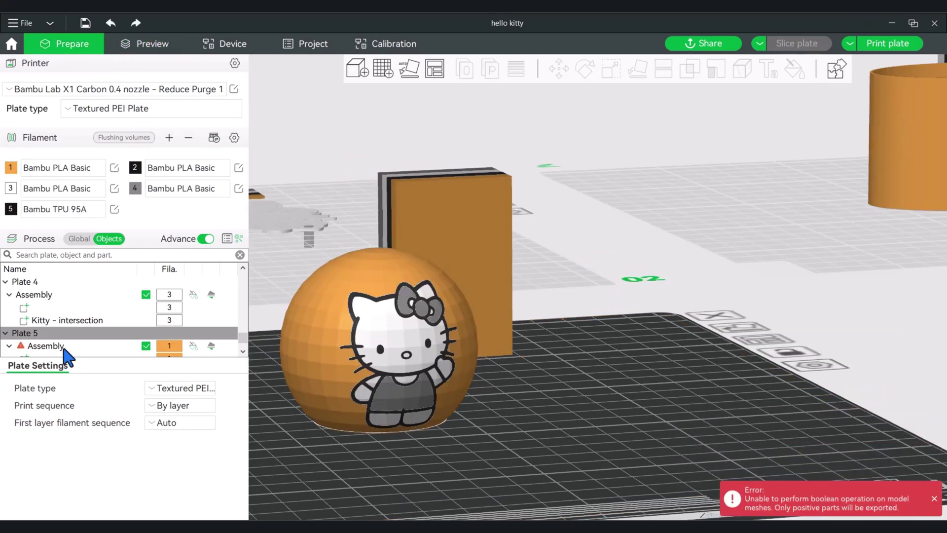
Change the plate 5 assembly's base filament to Filament 3
click(70, 349)
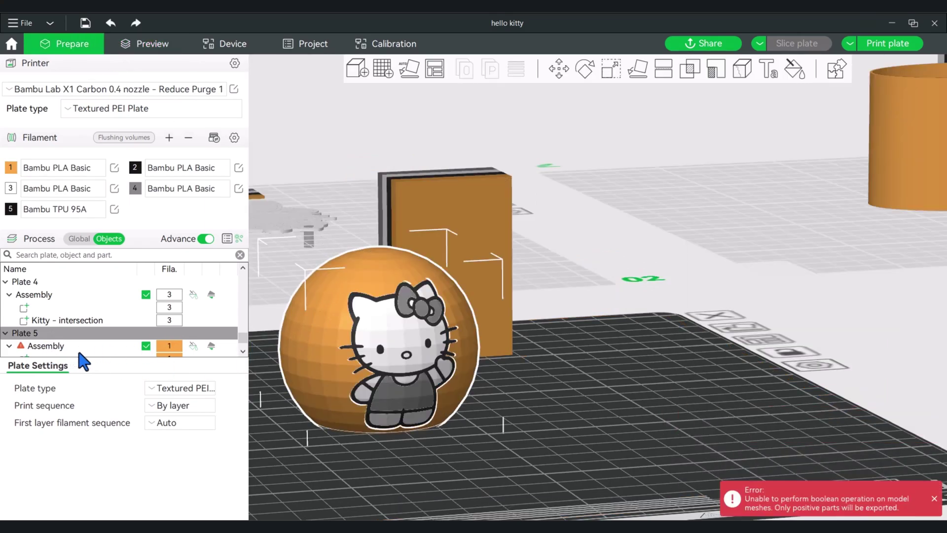
click(794, 69)
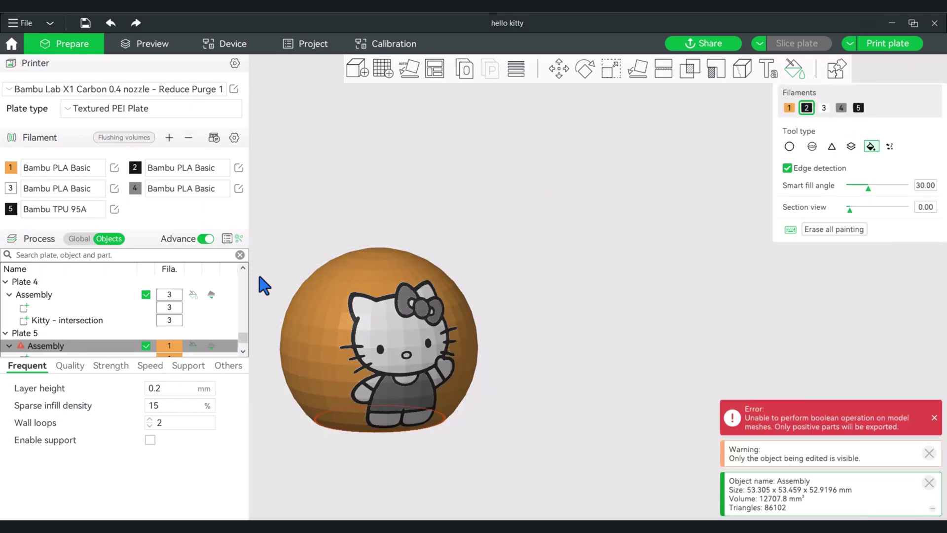
right_click(171, 346)
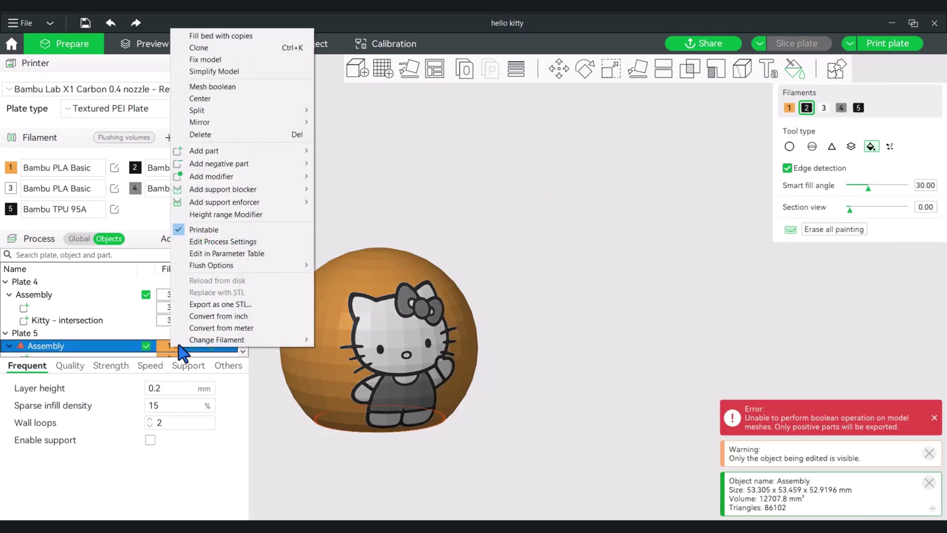
mouse_move(213, 341)
click(349, 370)
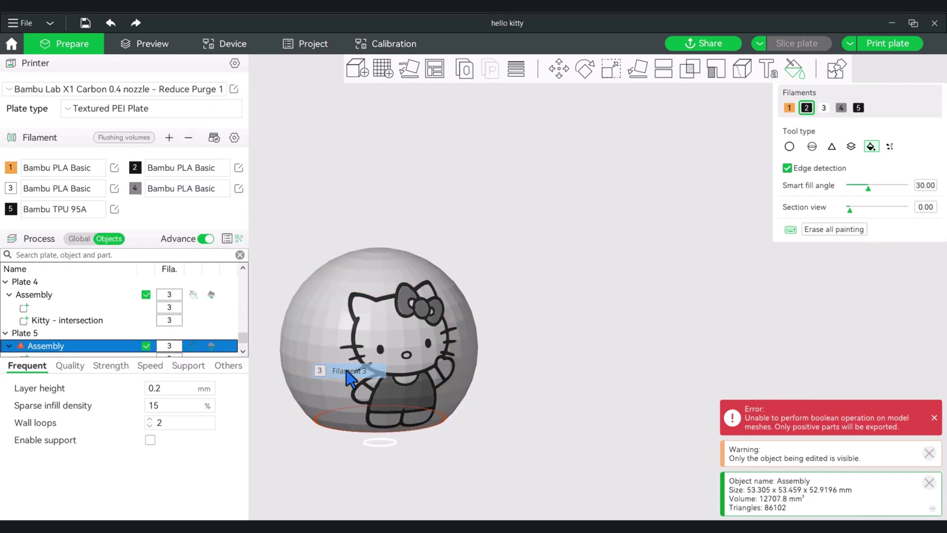
key(Escape)
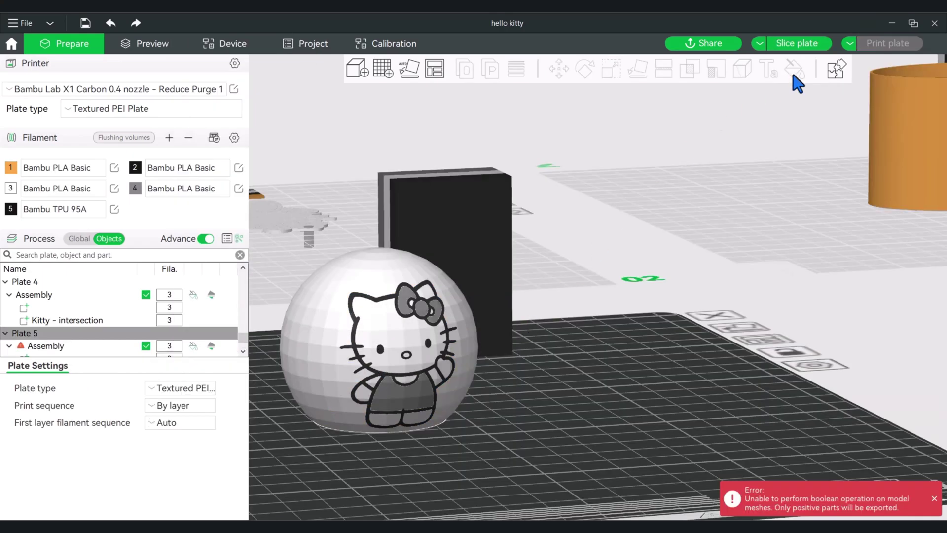
Slice plate 5 with the white sphere and examine its print estimate and the model from several angles
key(ctrl+r)
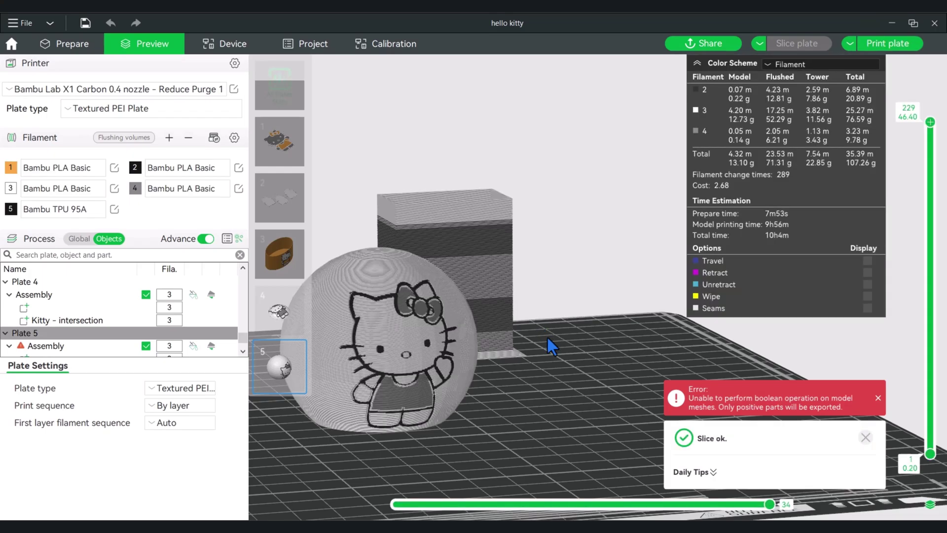
mouse_move(546, 336)
mouse_down()
mouse_move(555, 335)
mouse_move(543, 335)
mouse_up()
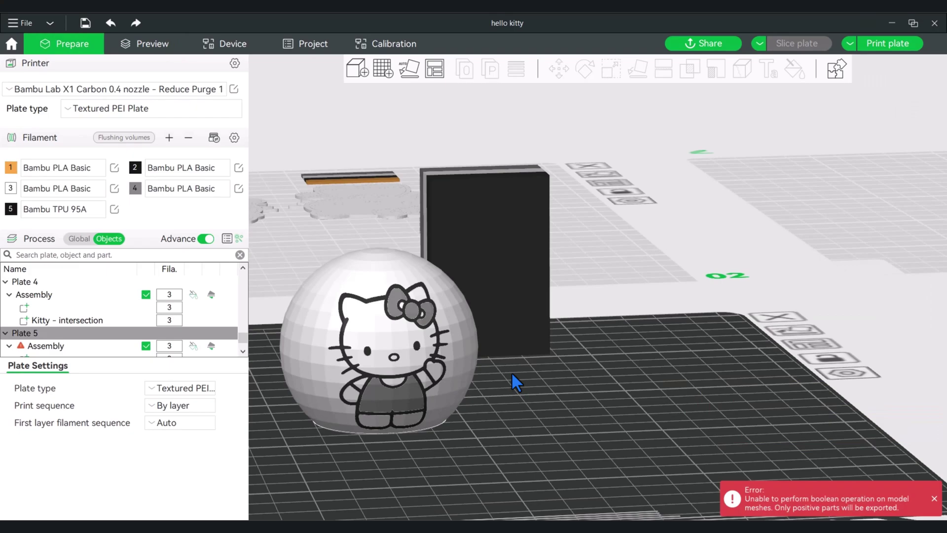
drag(512, 374, 531, 403)
scroll(531, 392, up, 3)
scroll(524, 396, down, 2)
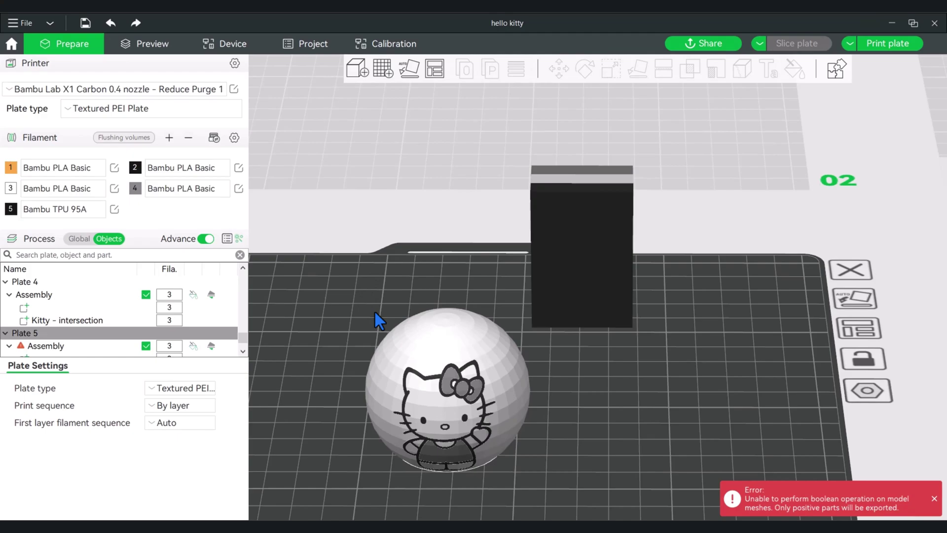
drag(605, 388, 618, 392)
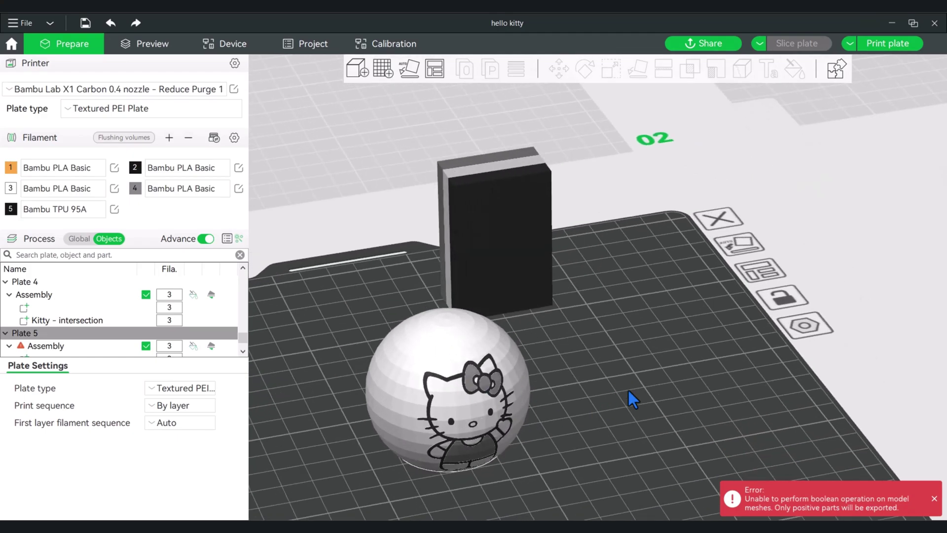
Add a torus as a negative part to the plate 5 assembly
click(438, 392)
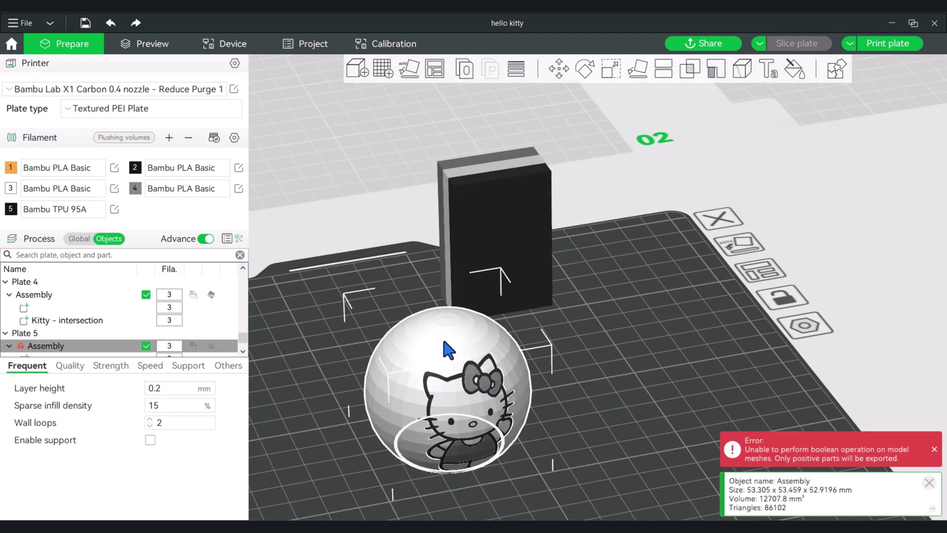
right_click(448, 349)
mouse_move(513, 327)
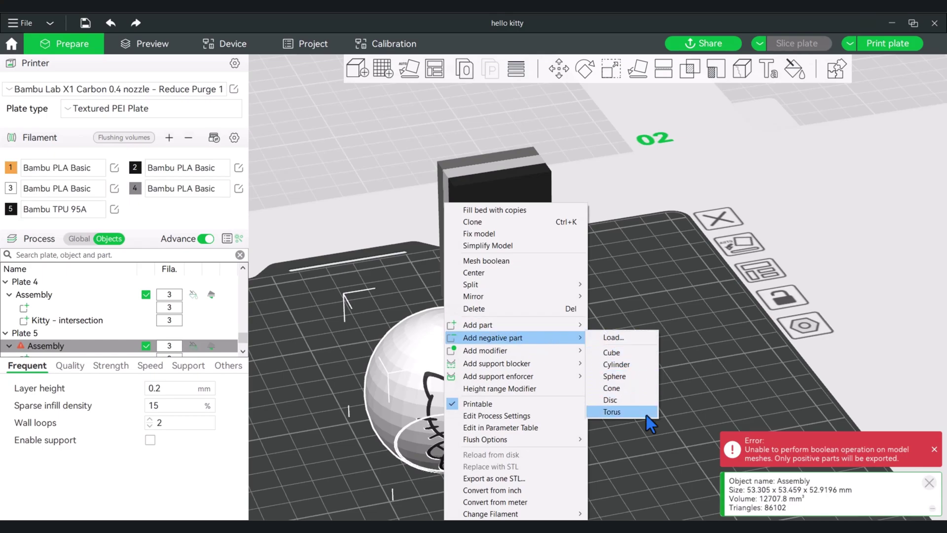
click(646, 415)
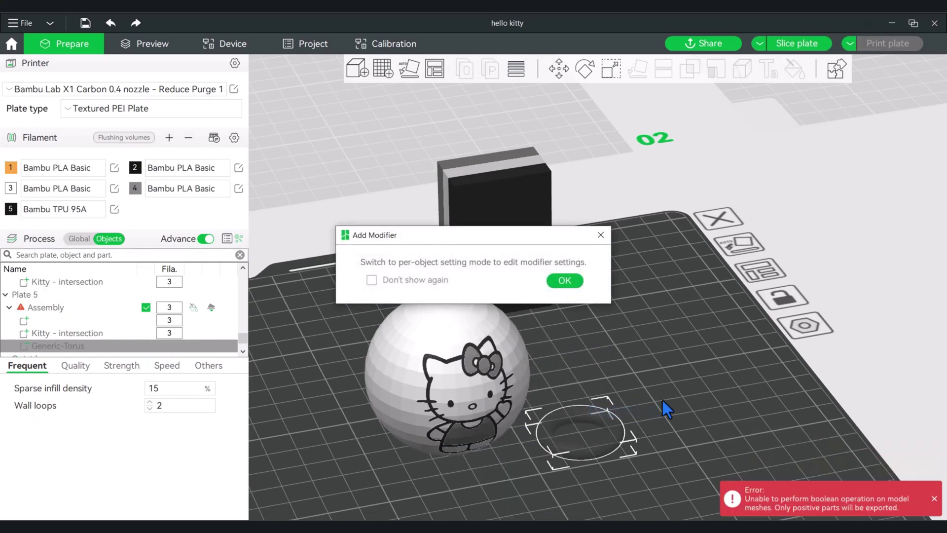
click(564, 281)
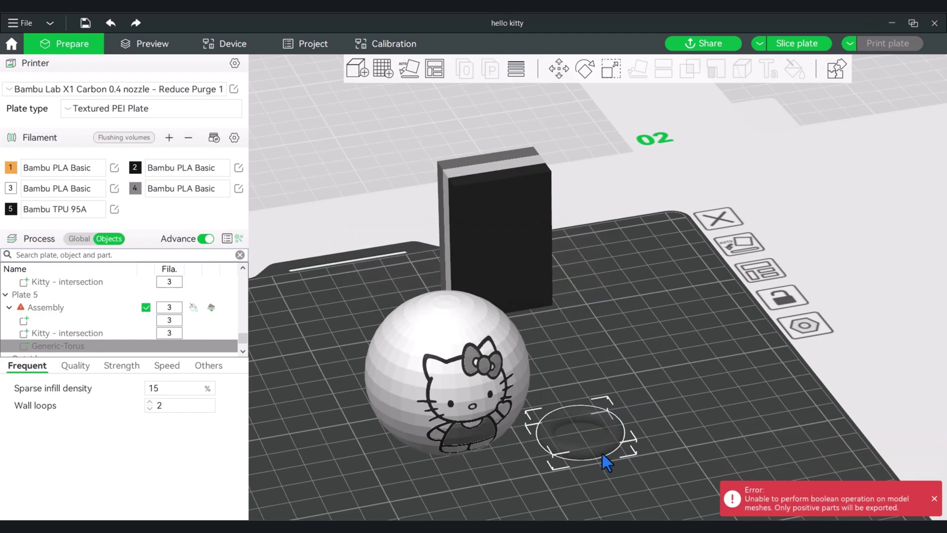
Rotate the negative torus 90° about X and center it on the sphere
click(585, 70)
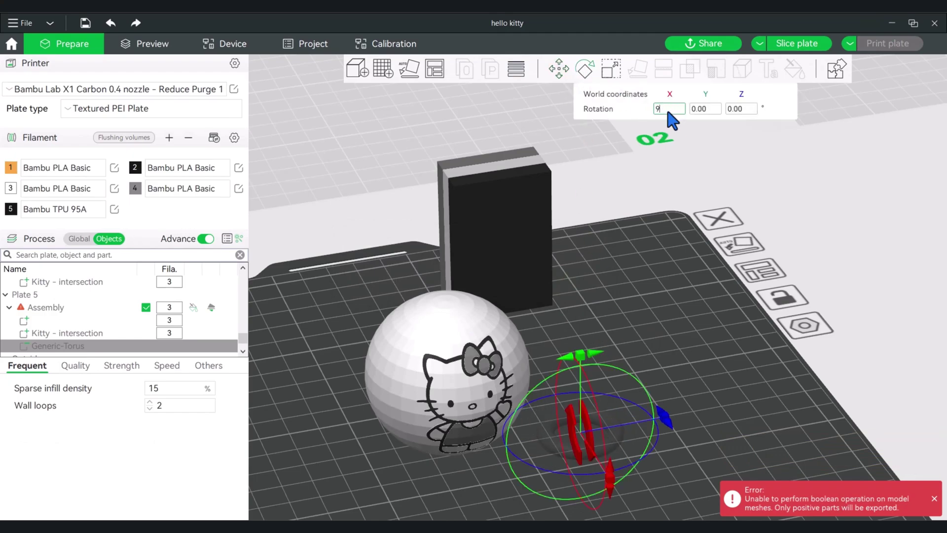
key(Return)
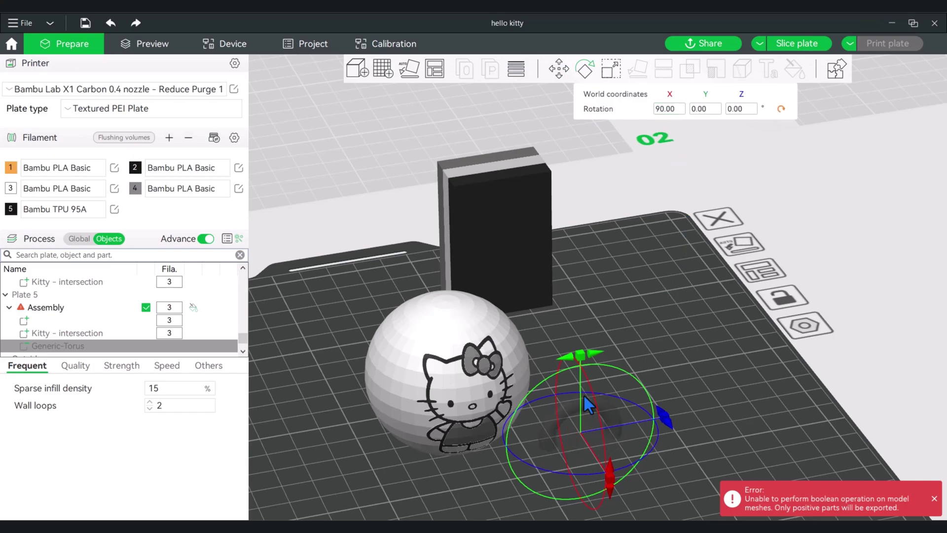
right_click(564, 405)
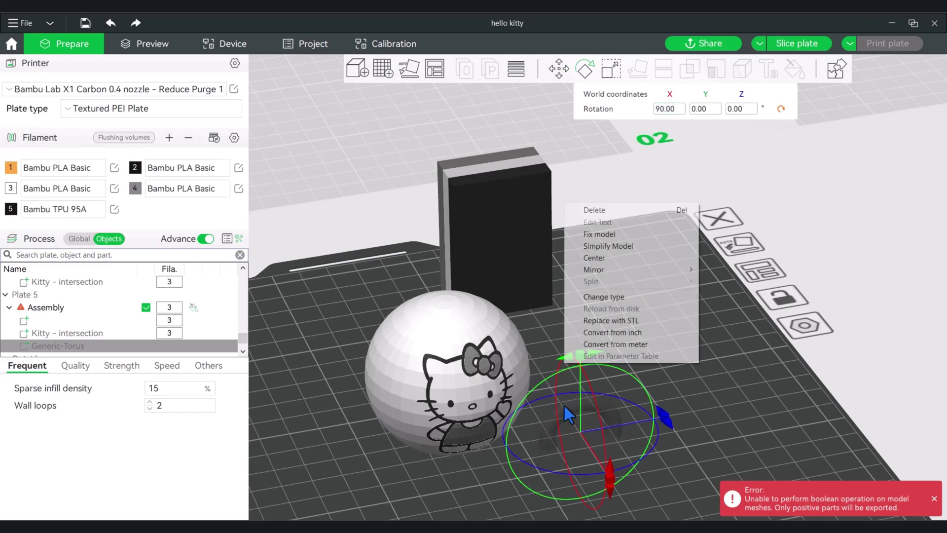
click(602, 256)
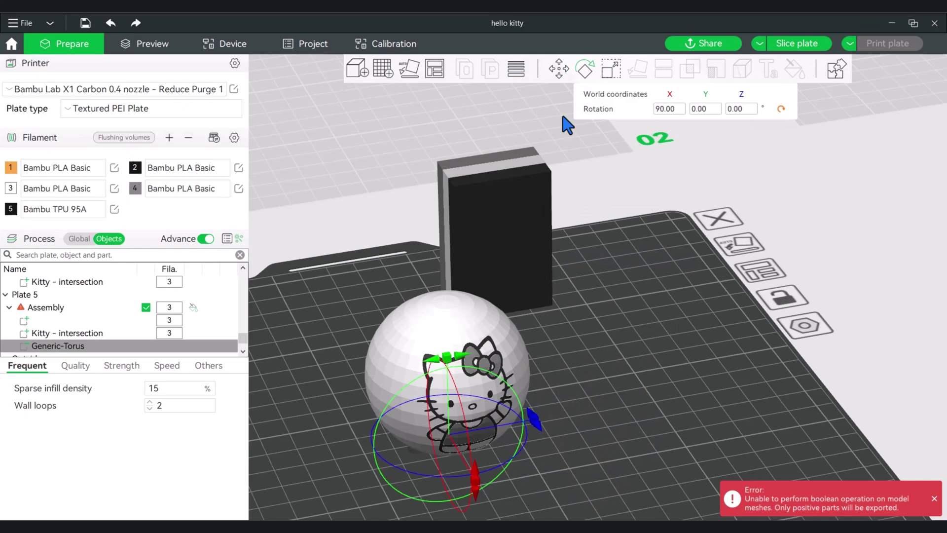
Raise the torus to the sphere's top at Z about 23.48 mm and scale it uniformly to about 68.32%
click(560, 70)
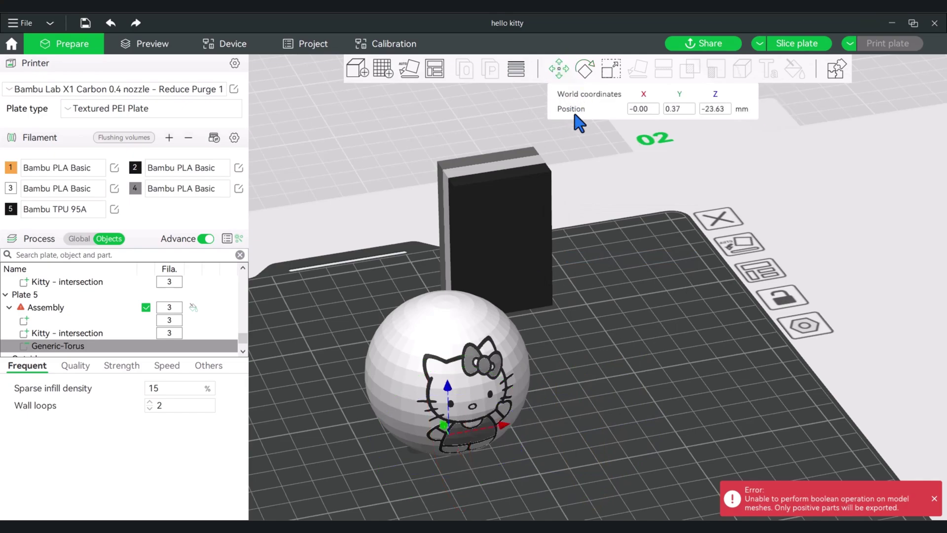
drag(447, 387, 460, 228)
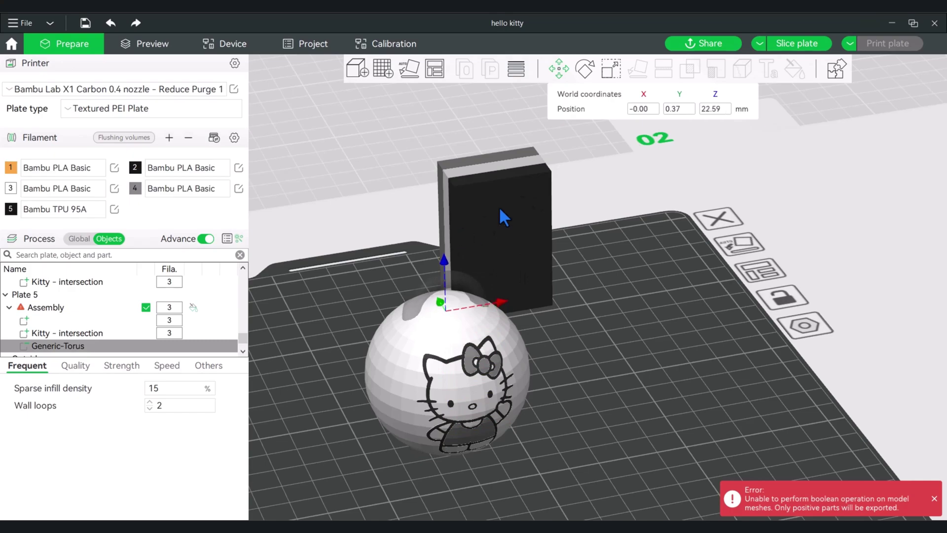
click(609, 71)
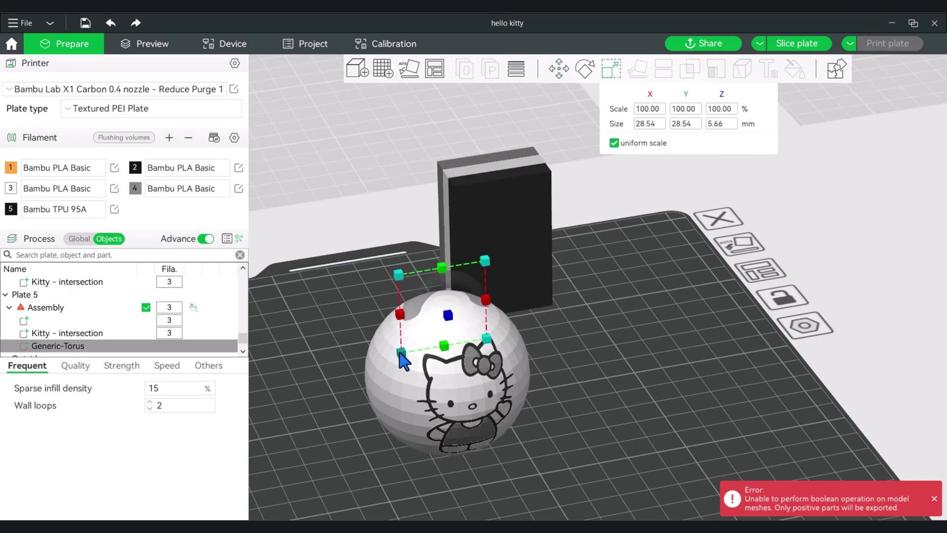
drag(401, 352, 422, 340)
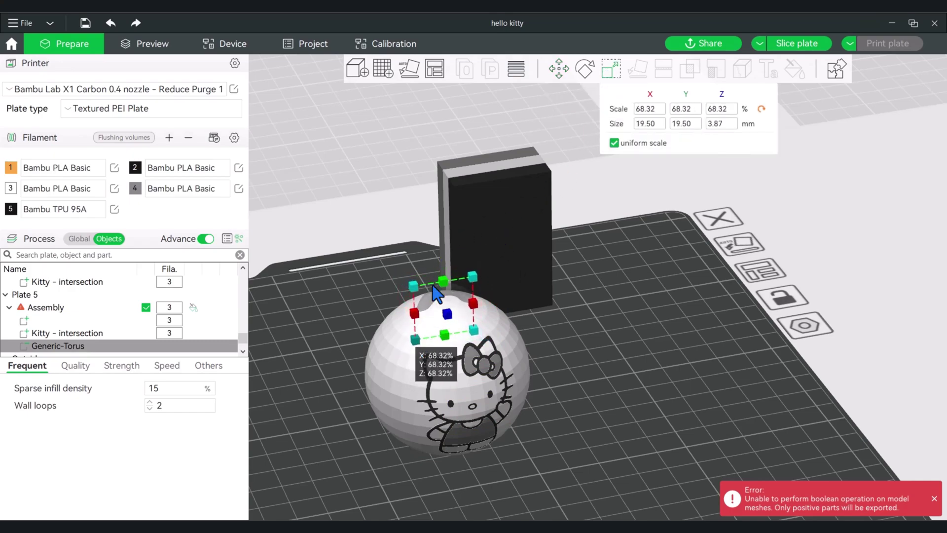
drag(442, 277, 444, 264)
click(558, 70)
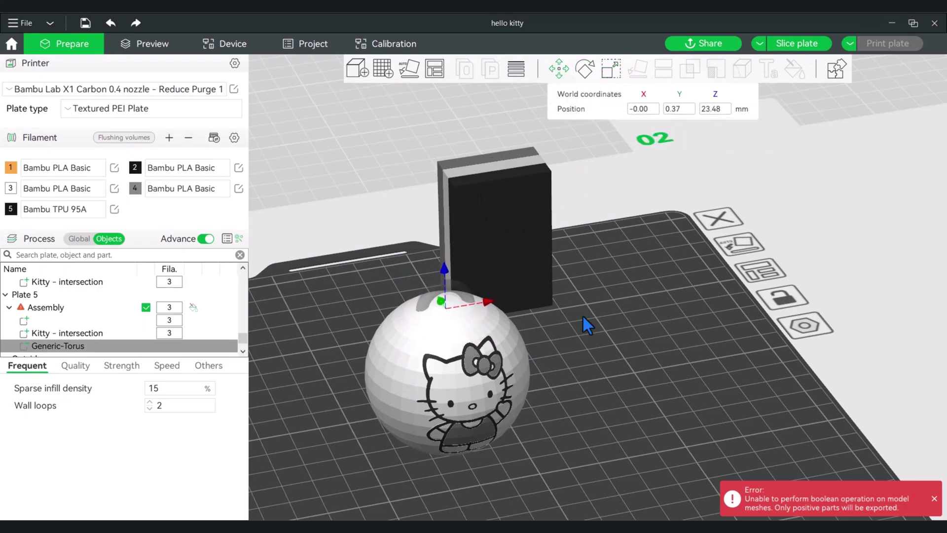
drag(607, 372, 702, 207)
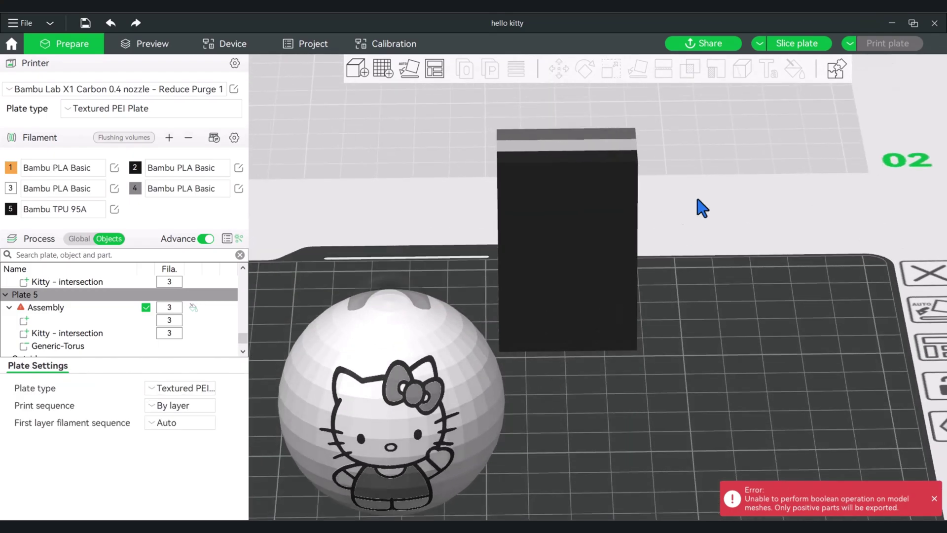
Slice plate 5 with the negative torus, inspect the cut at the sphere's top in the preview, and return to the editing view
click(807, 43)
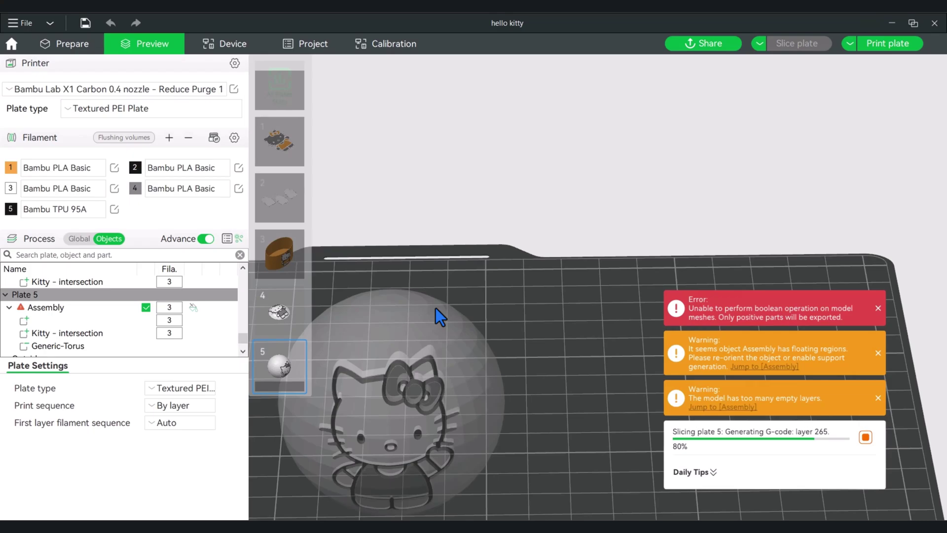
drag(579, 439, 380, 412)
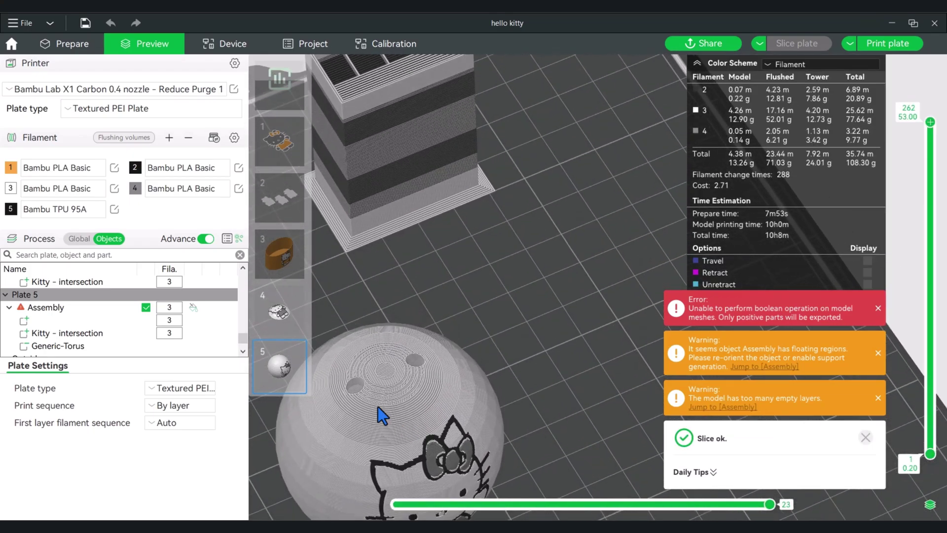
drag(563, 359, 560, 352)
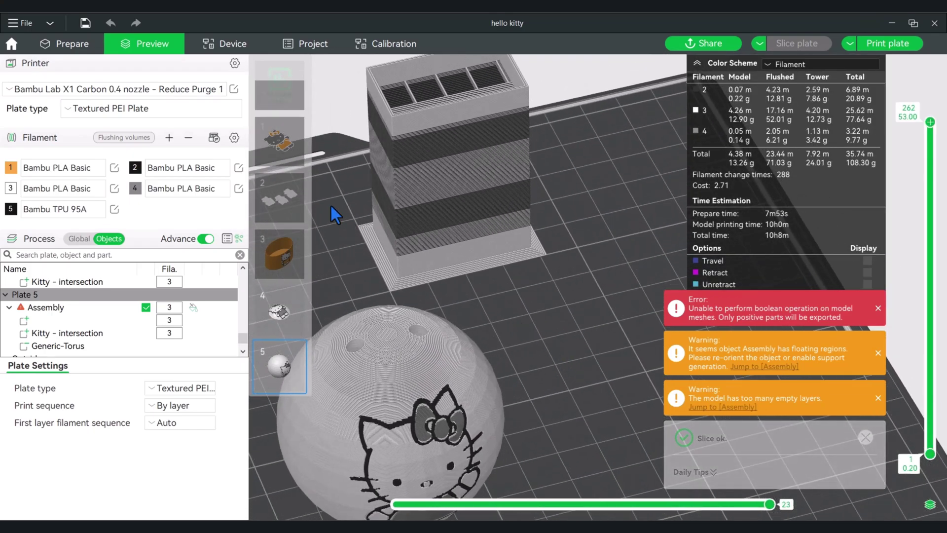
key(Tab)
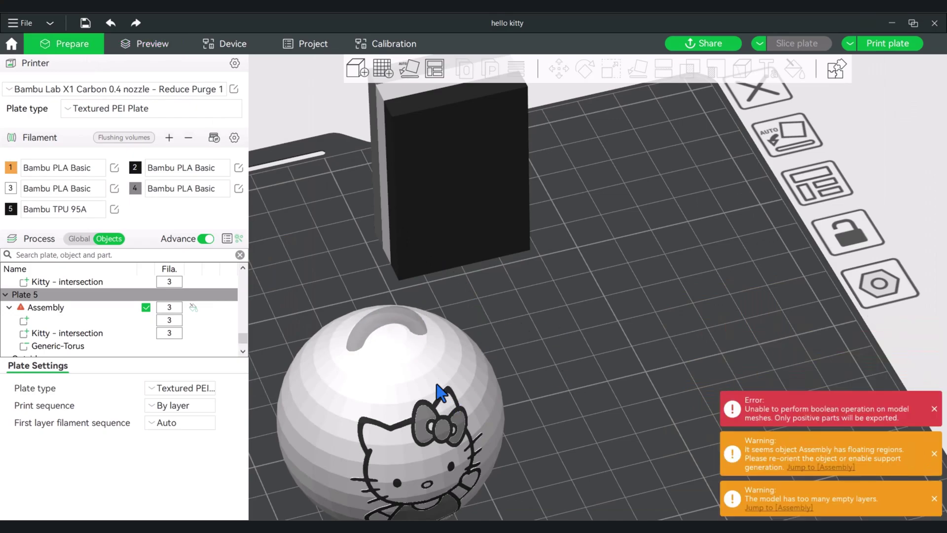
Subtract the torus from the white sphere with a Mesh Boolean difference, with input deletion enabled
click(424, 354)
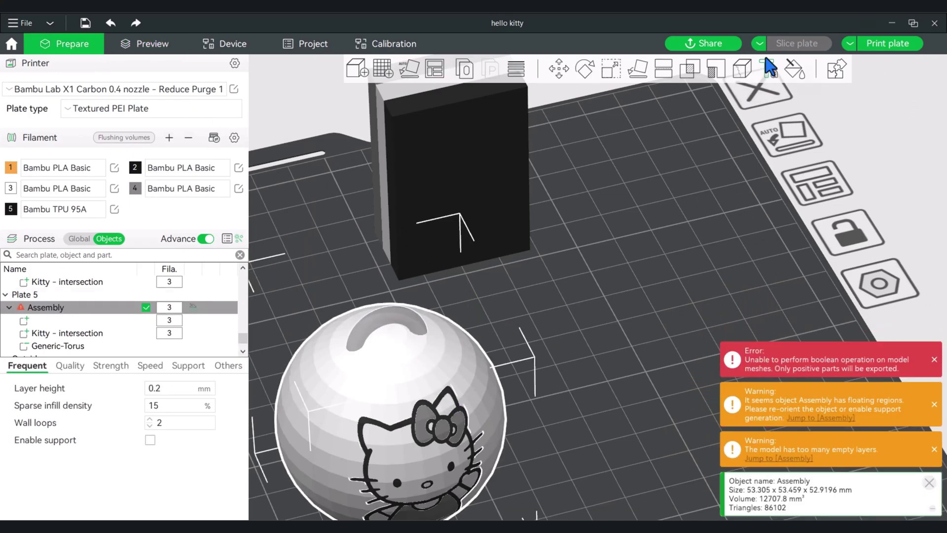
click(690, 70)
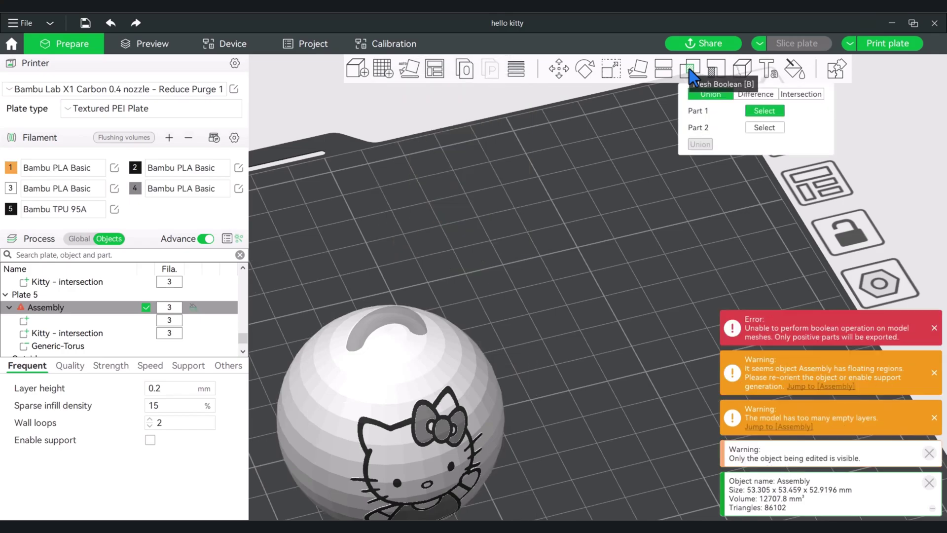
drag(590, 300, 588, 294)
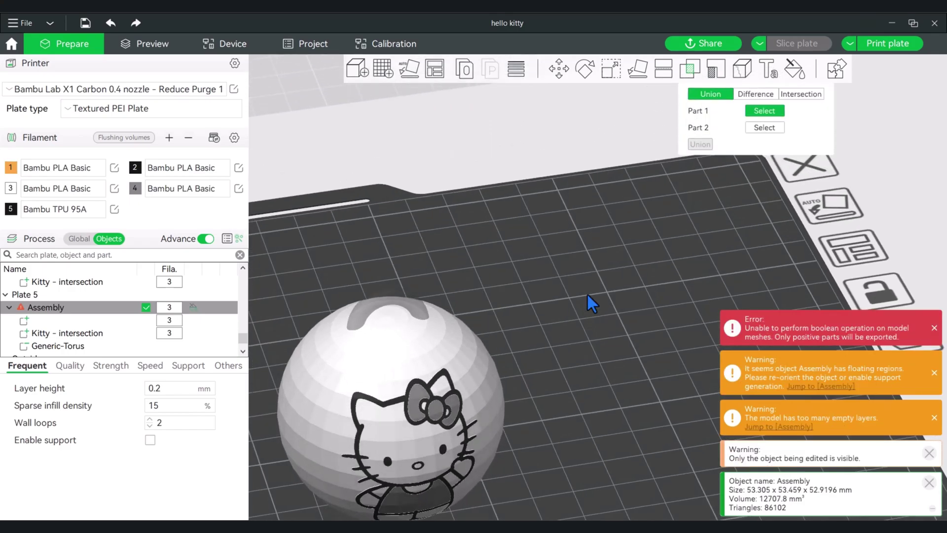
click(763, 95)
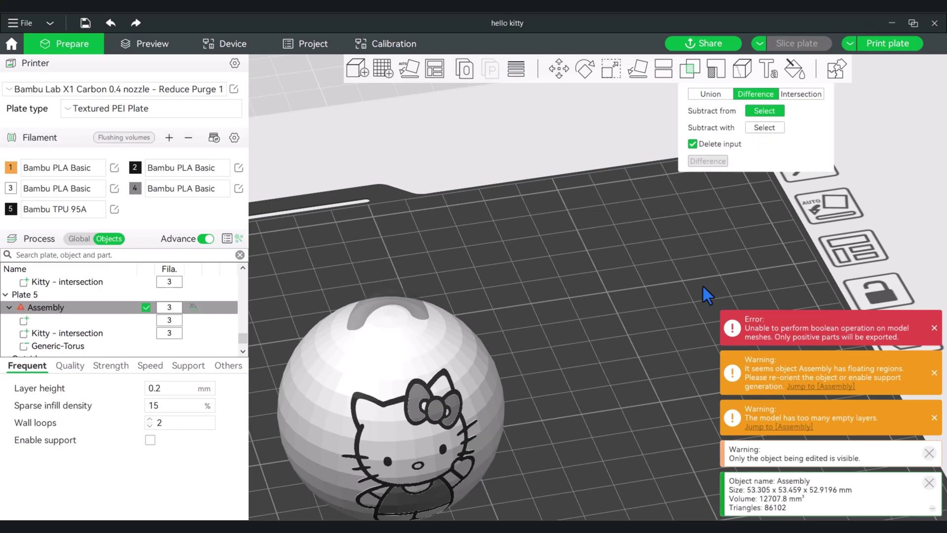
drag(702, 286, 673, 283)
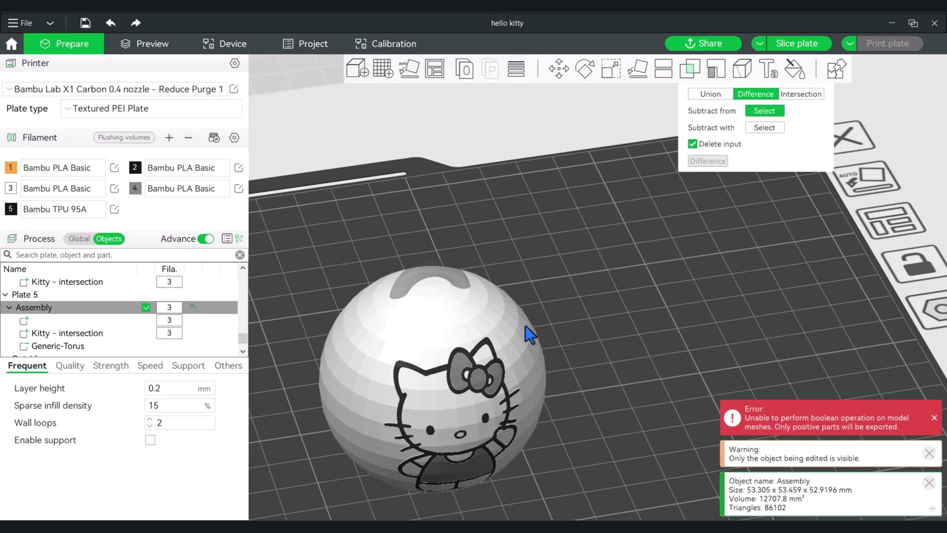
click(520, 355)
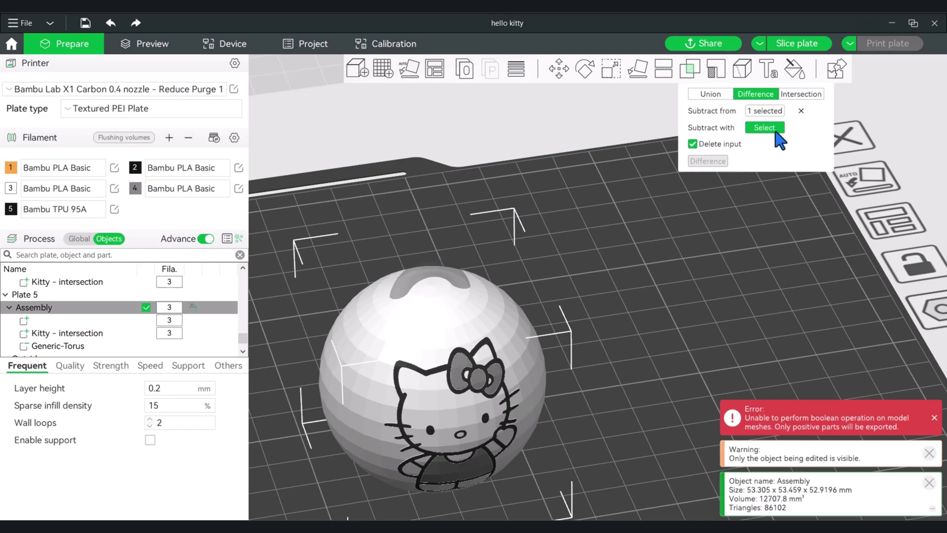
click(429, 279)
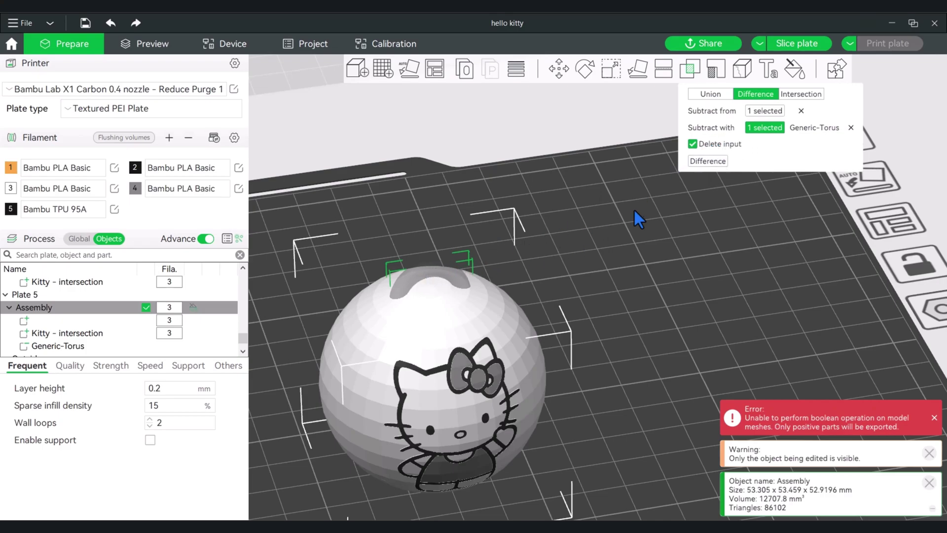
click(712, 164)
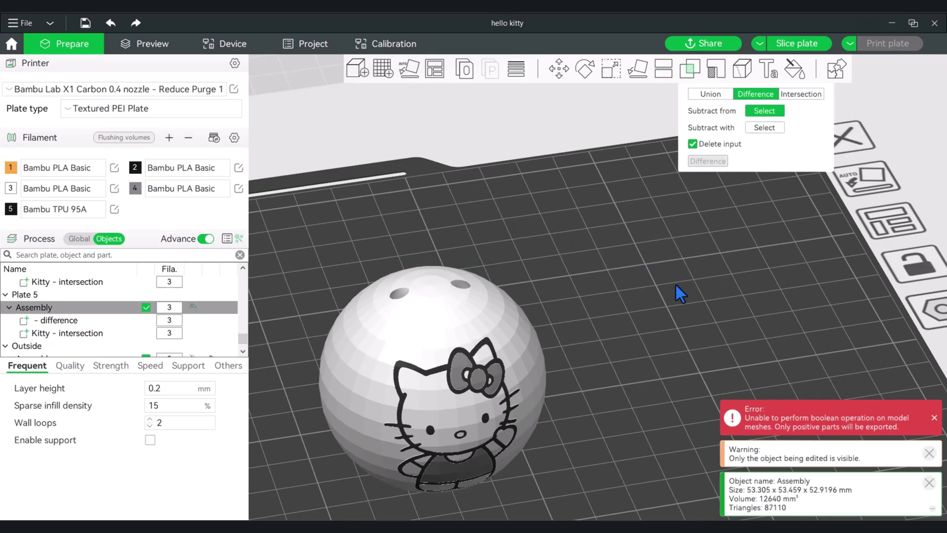
Examine the sphere's cut top and front from several angles, switching from Mesh Boolean to the Move tool
drag(675, 285, 664, 297)
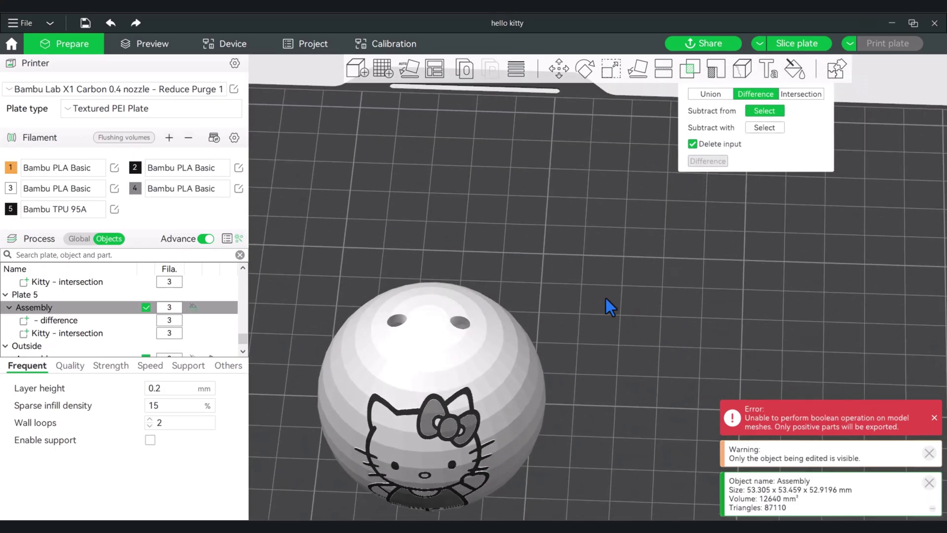
drag(605, 298, 628, 269)
drag(513, 205, 445, 463)
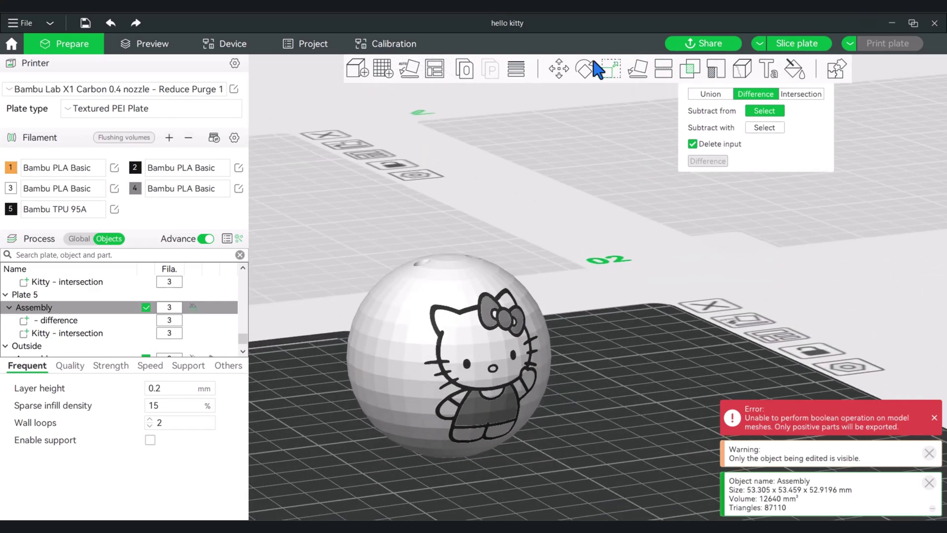
click(559, 70)
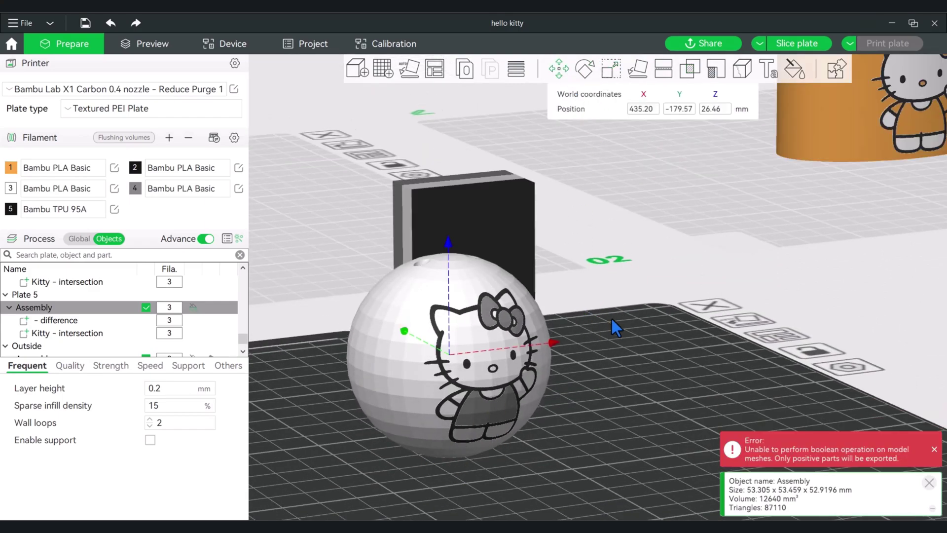
drag(611, 318, 603, 318)
drag(646, 380, 659, 287)
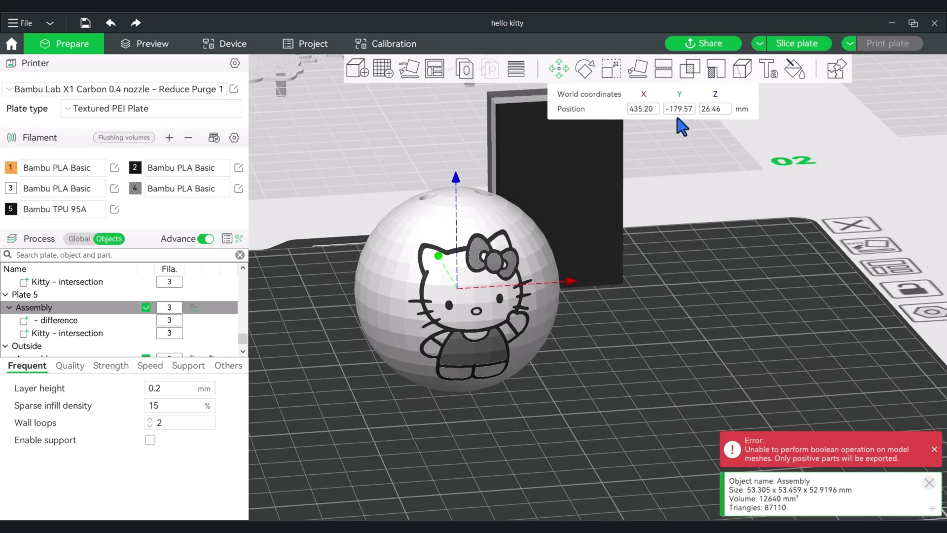